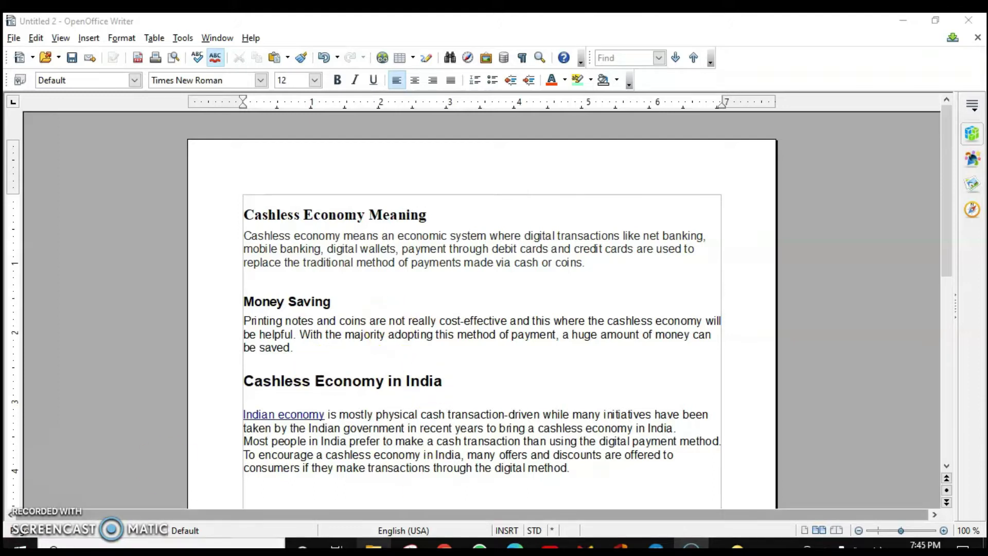
Switch to the 402-IT_ClassX.pdf in Edge and highlight the "font size 14pt, Times New Roman" wording in the styles explanation.
click(515, 546)
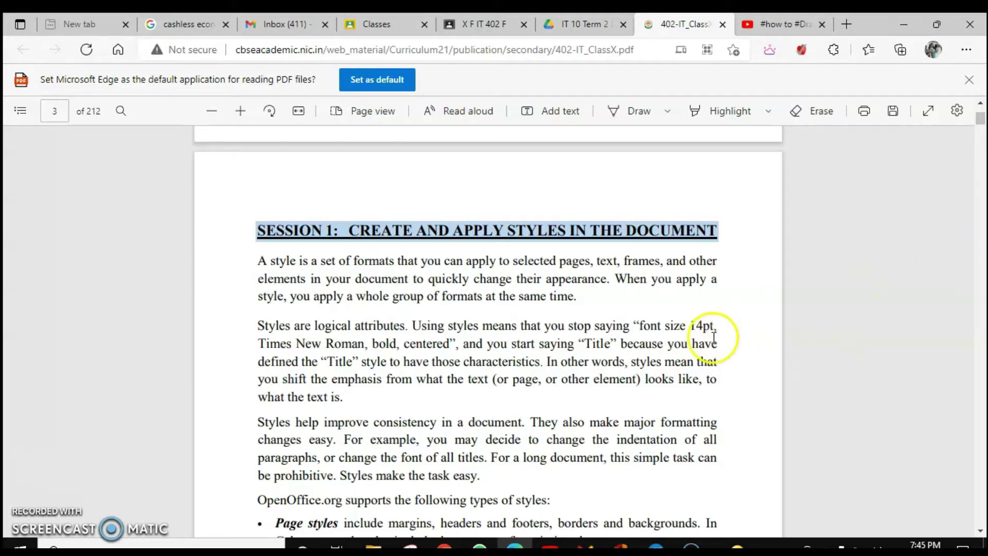
click(640, 329)
drag(640, 329, 716, 326)
drag(260, 342, 367, 349)
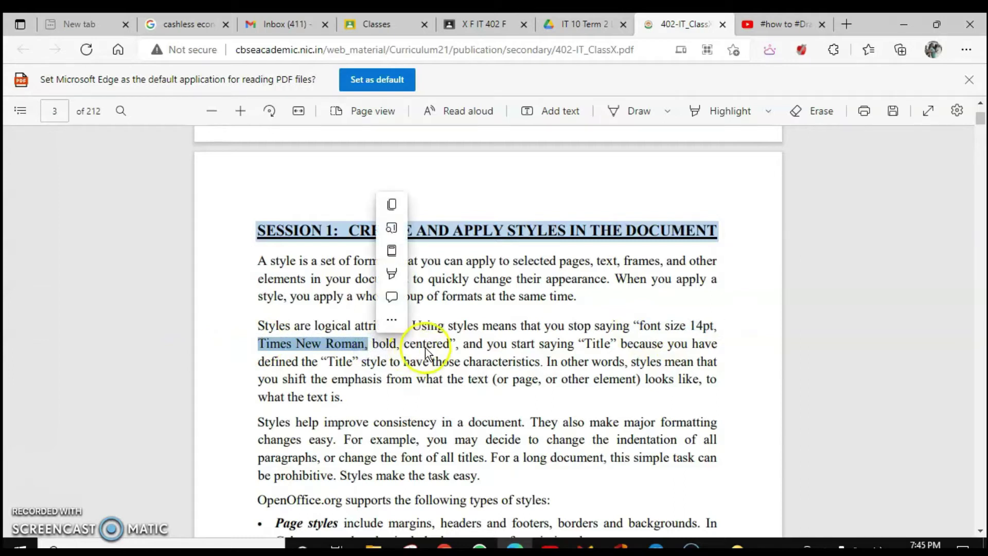
drag(634, 327, 717, 327)
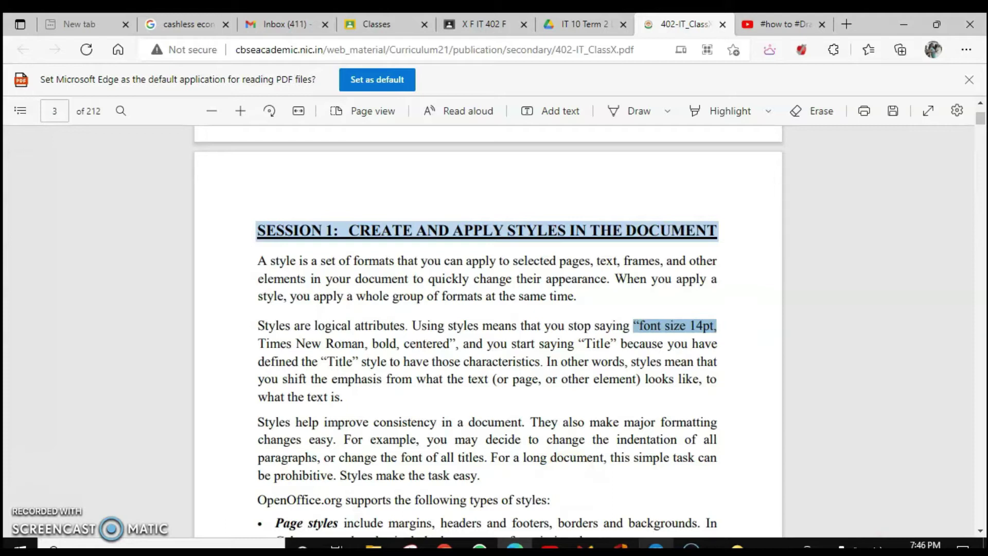
Return to the OpenOffice Writer document and clear the formatting of all the cashless economy text.
click(657, 544)
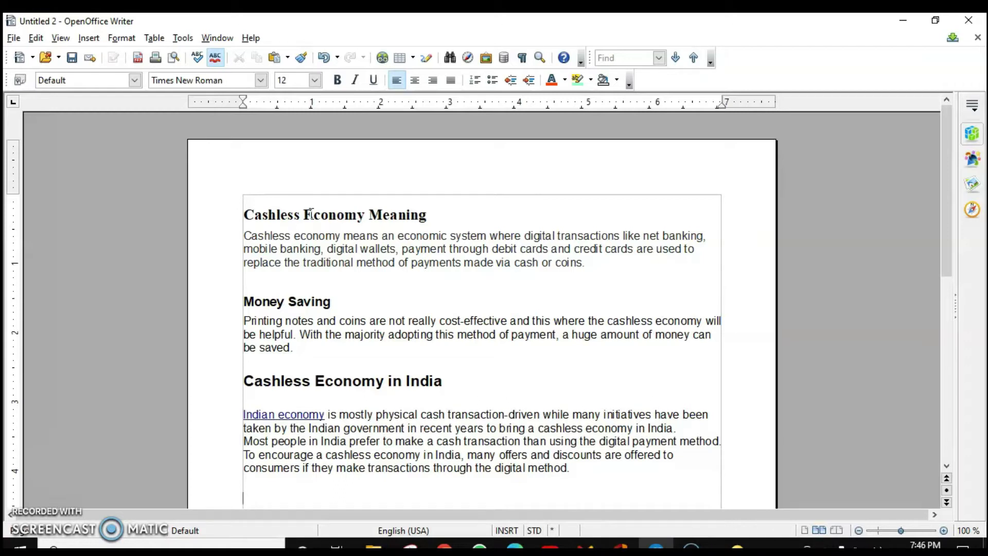
click(242, 216)
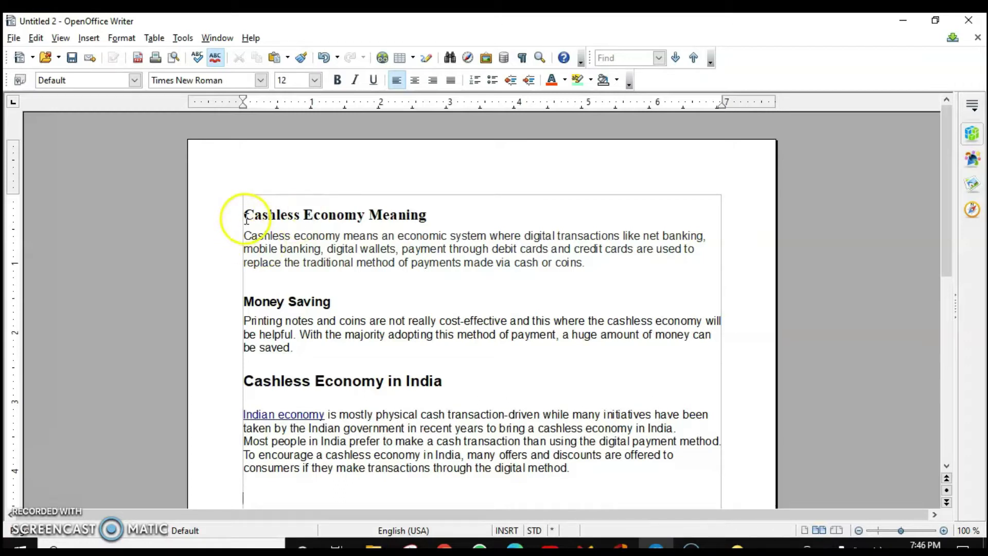
click(411, 379)
shift+click(595, 479)
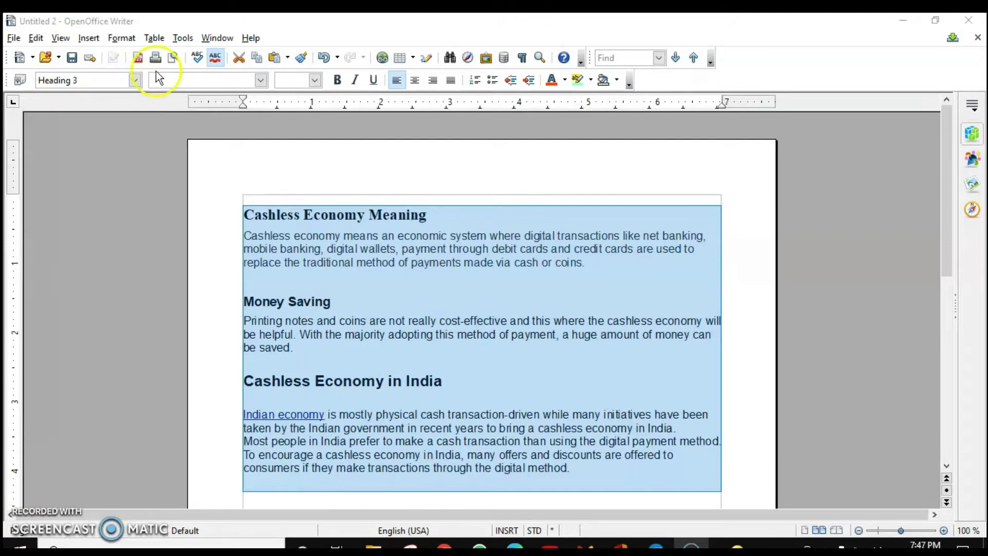
click(133, 82)
click(134, 83)
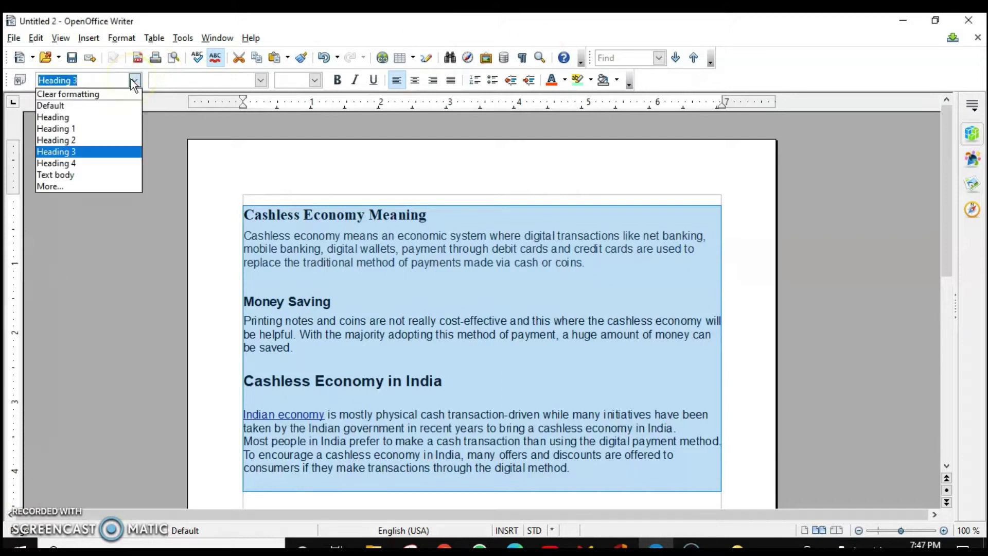
click(98, 95)
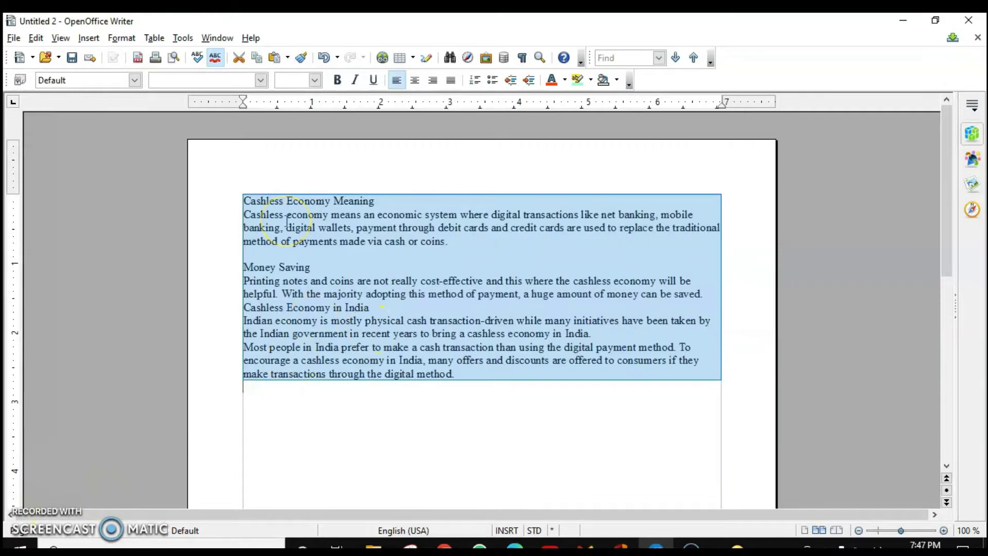
Review the document's structure by highlighting each of the three headings and the body paragraphs under them.
click(287, 221)
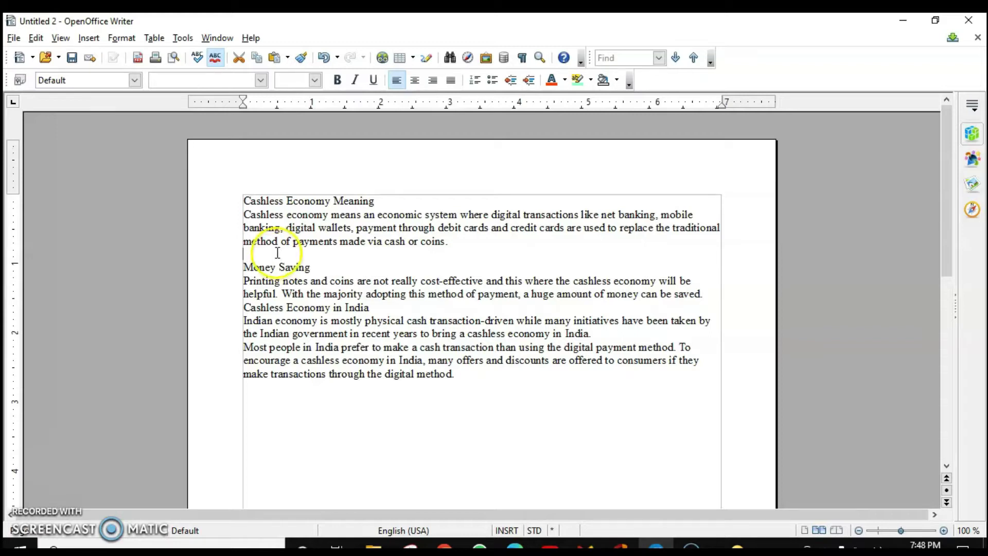
click(278, 221)
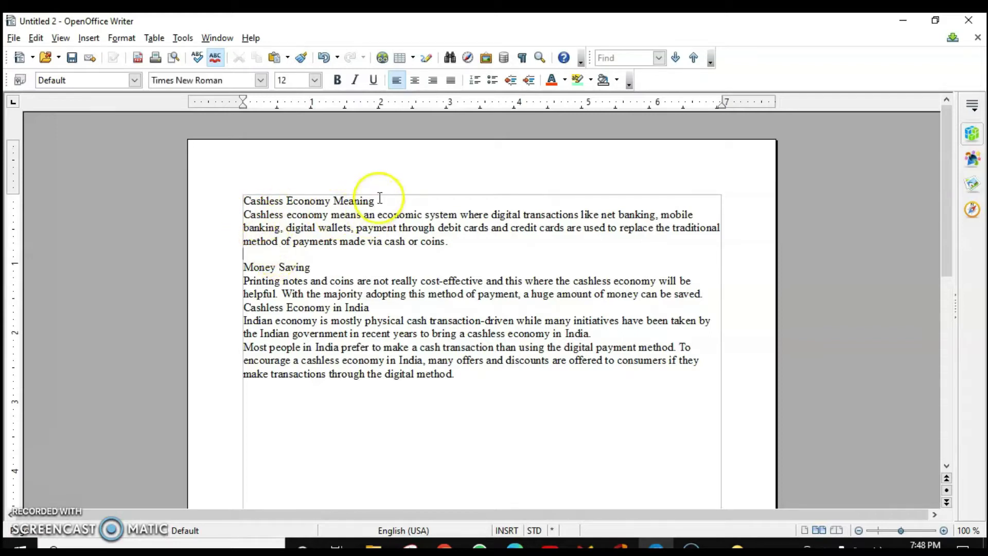
drag(376, 200, 223, 201)
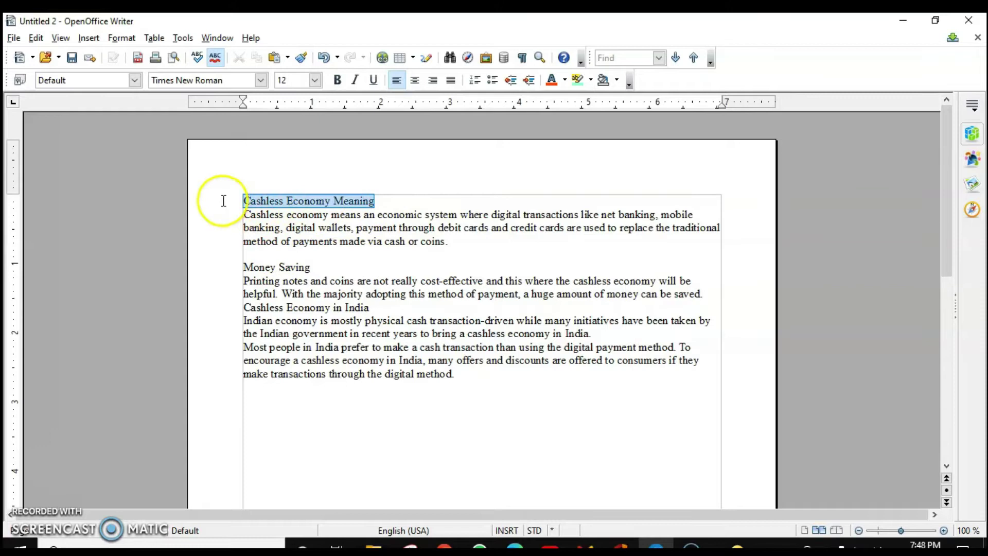
drag(315, 269, 227, 269)
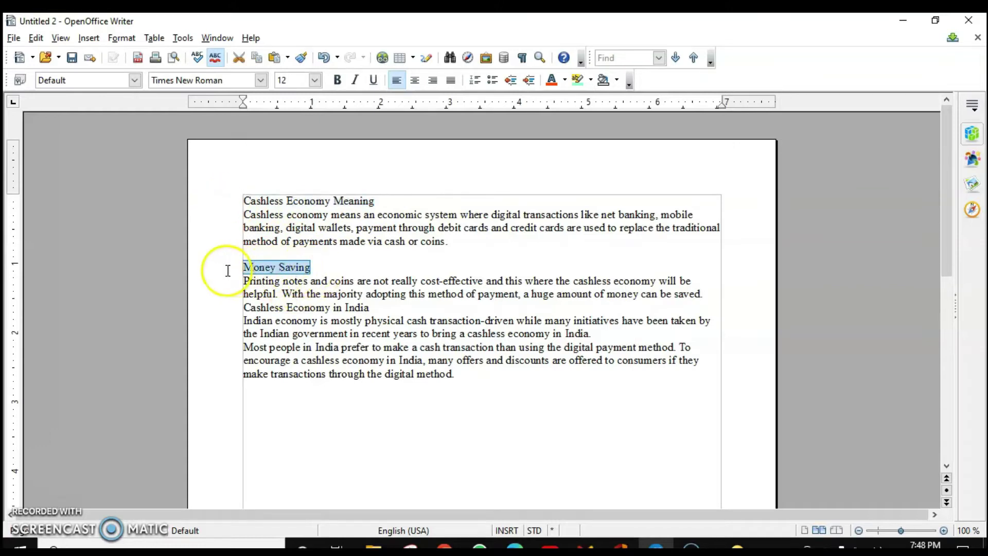
drag(375, 308, 232, 309)
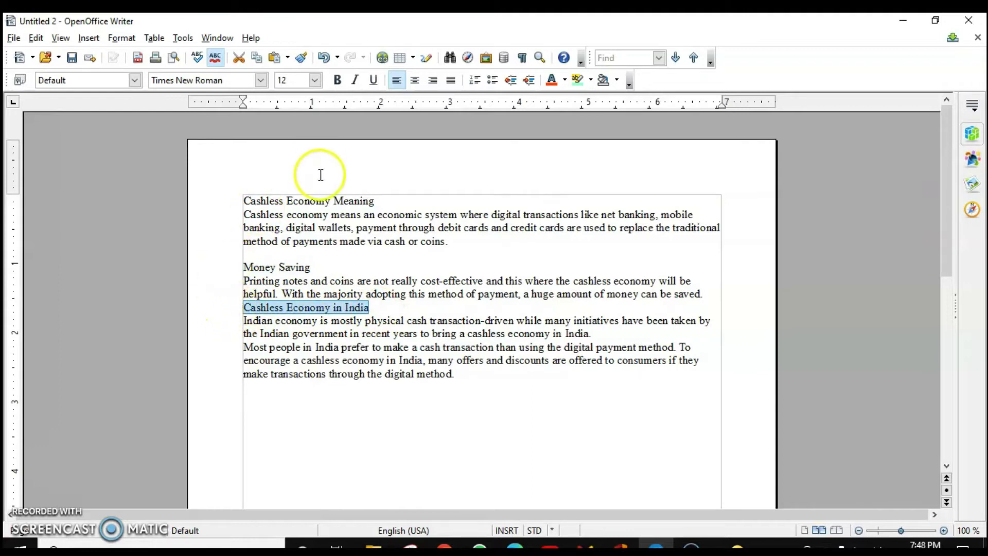
drag(244, 202, 391, 206)
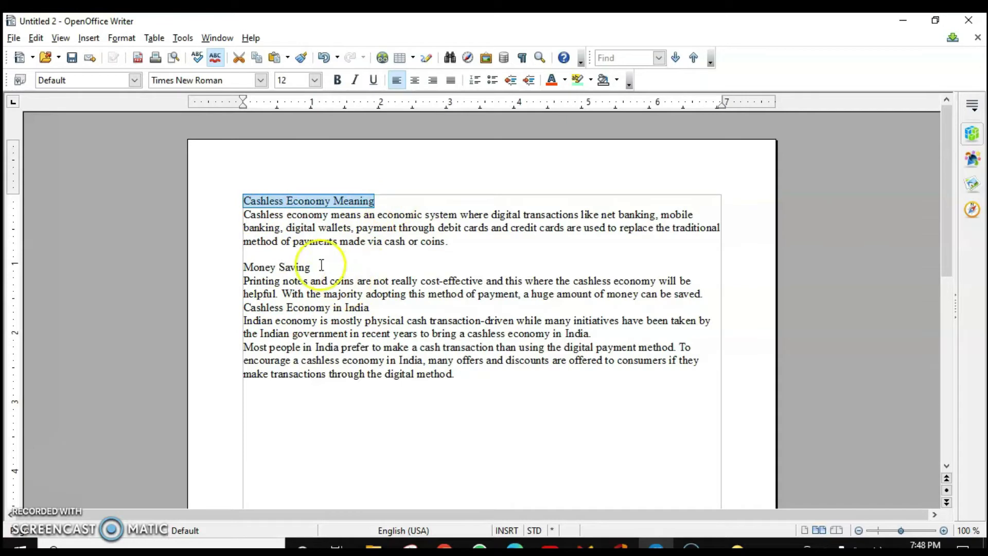
drag(245, 214, 451, 240)
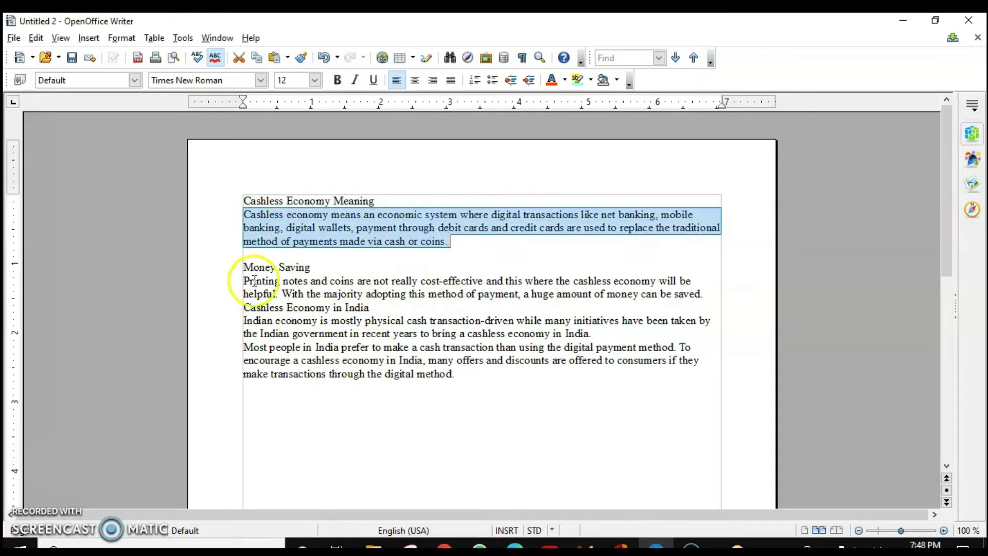
drag(246, 280, 370, 308)
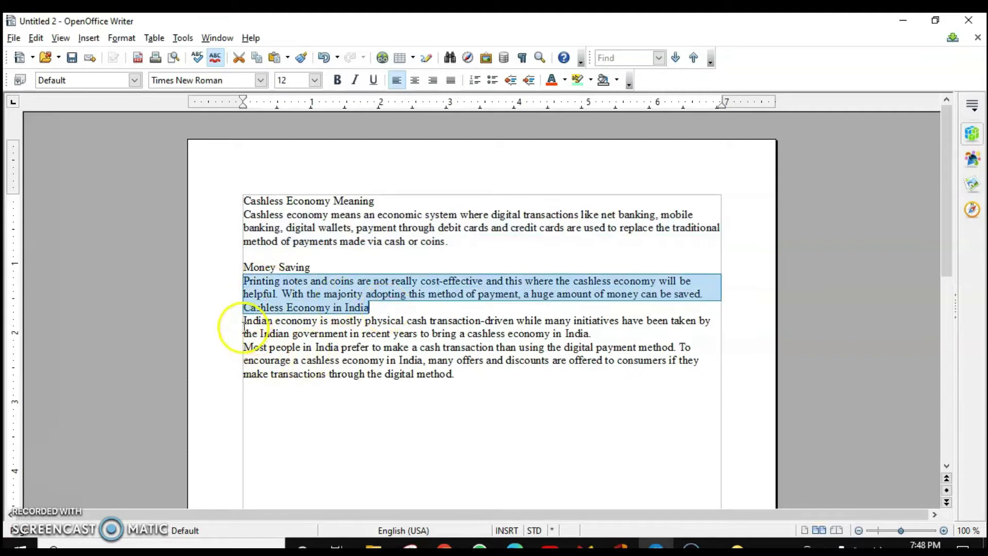
drag(245, 323, 440, 384)
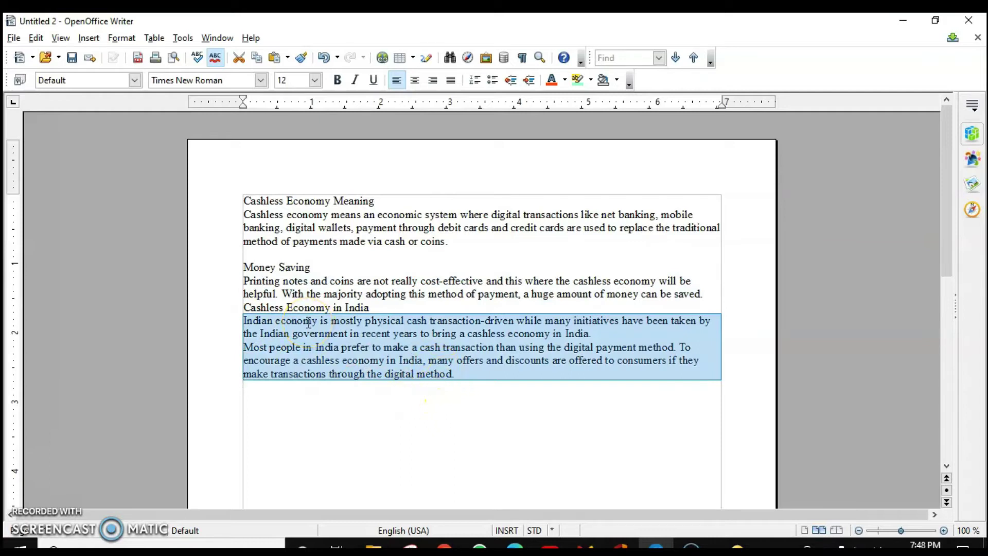
drag(308, 322, 307, 327)
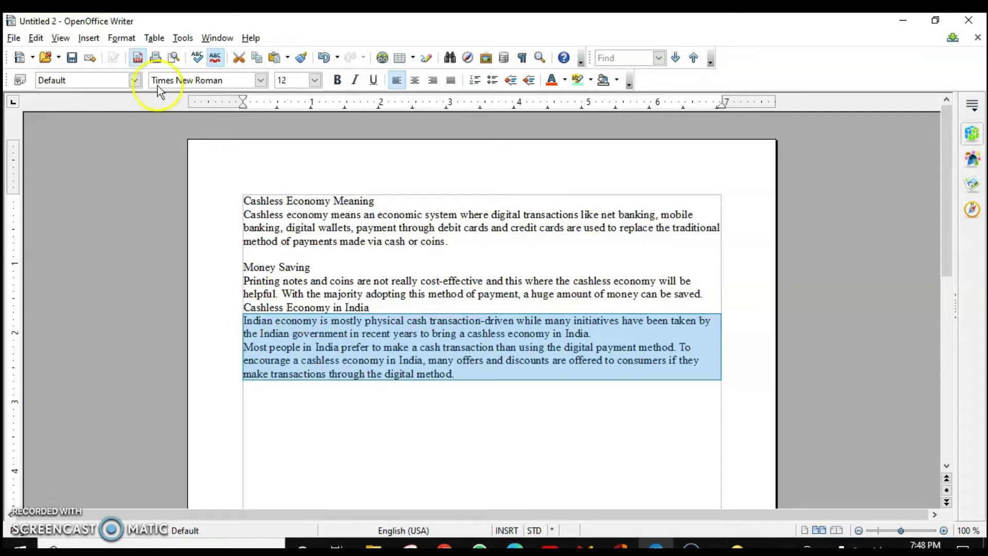
Open the Styles and Formatting window and move it over the document page.
click(121, 38)
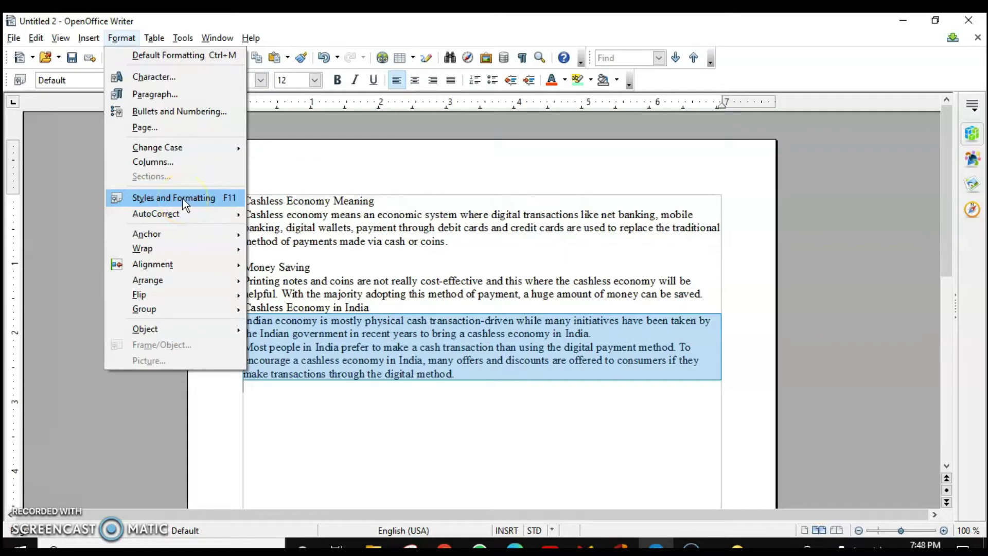
click(216, 202)
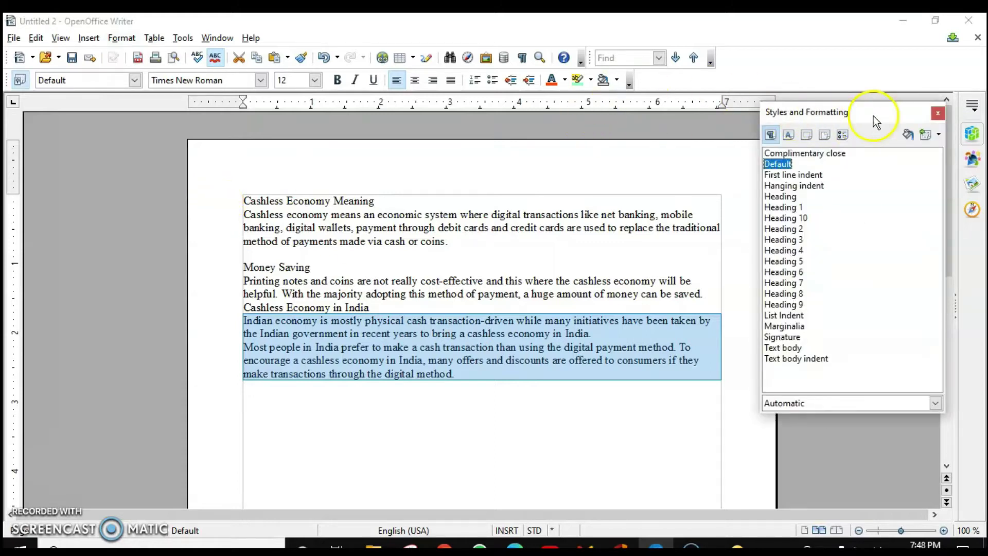
drag(873, 115, 603, 131)
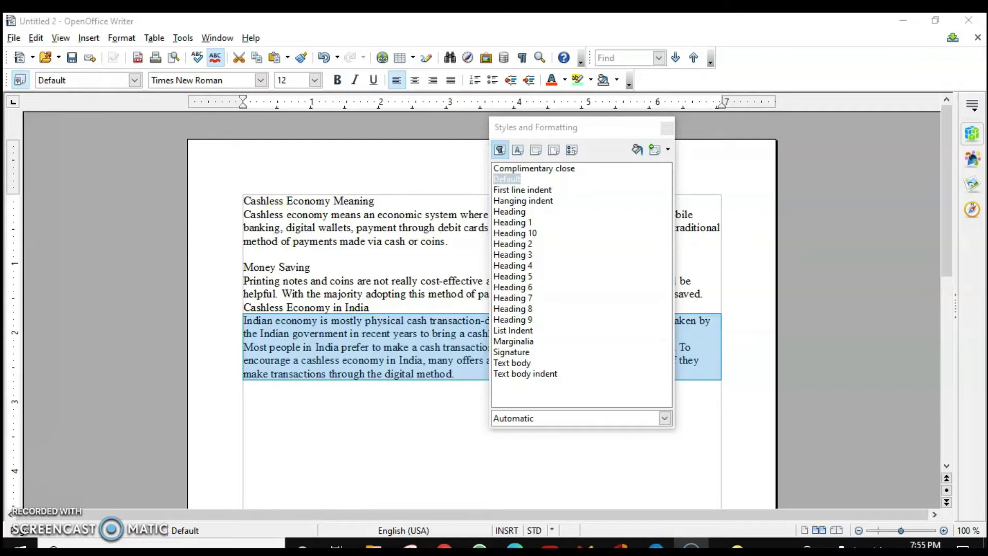
Look through the character, frame and list style categories in the Styles and Formatting window.
click(517, 150)
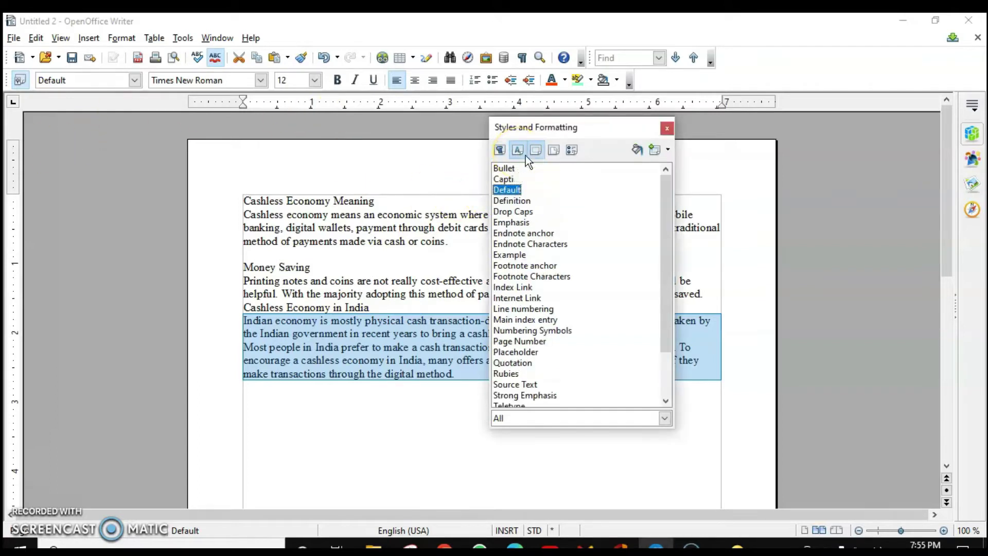
click(535, 151)
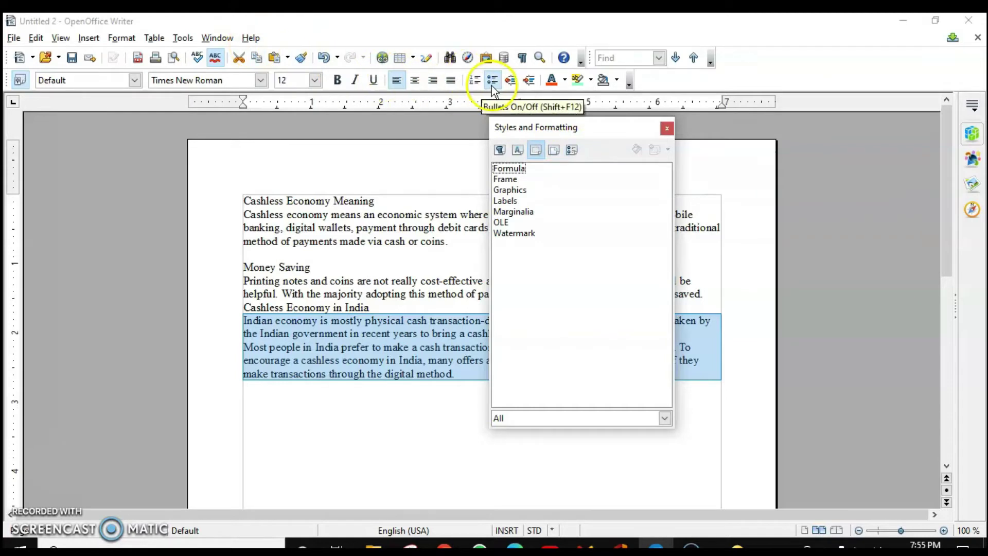
click(570, 151)
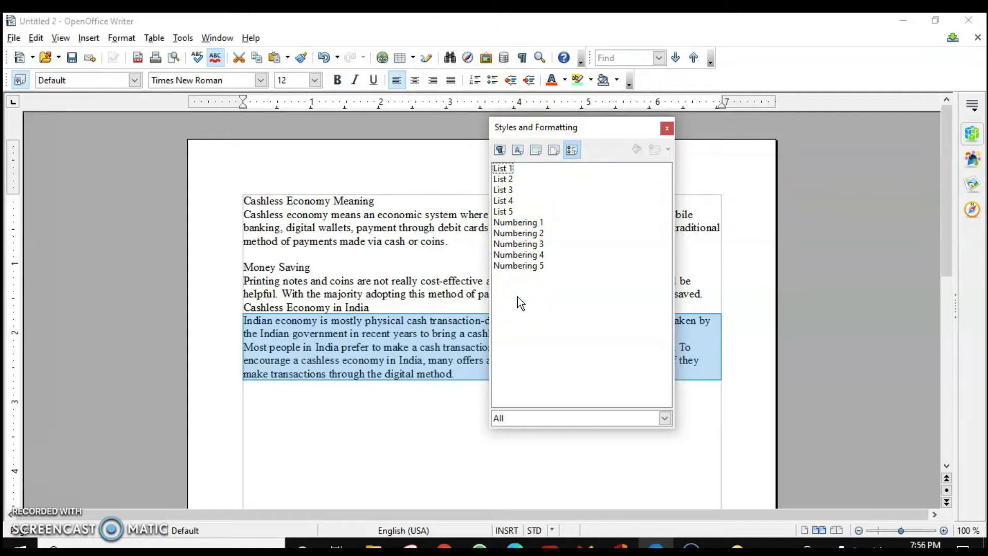
click(634, 187)
Highlight the "Cashless Economy Meaning" heading and place the text cursor inside it.
click(392, 205)
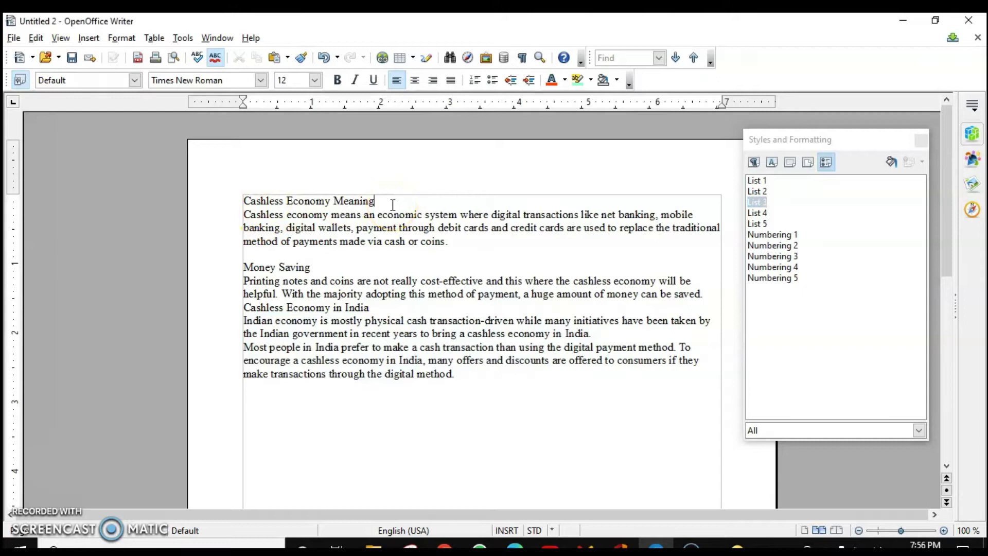
click(387, 207)
key(shift+Home)
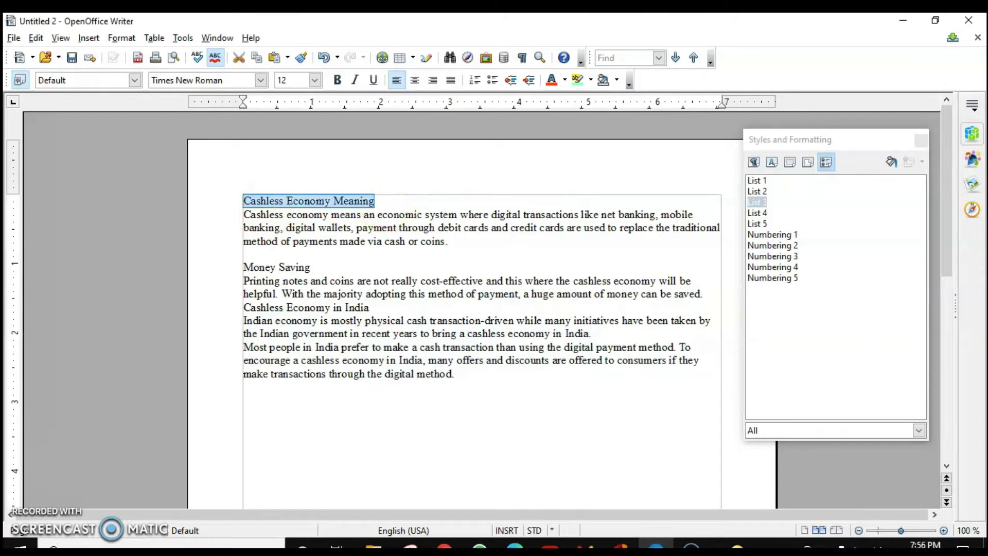
click(289, 205)
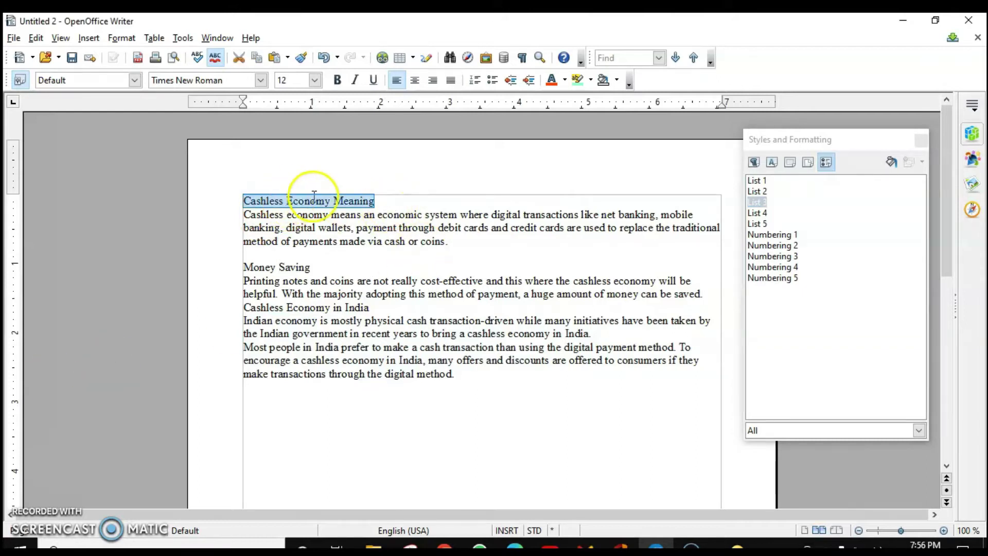
click(333, 201)
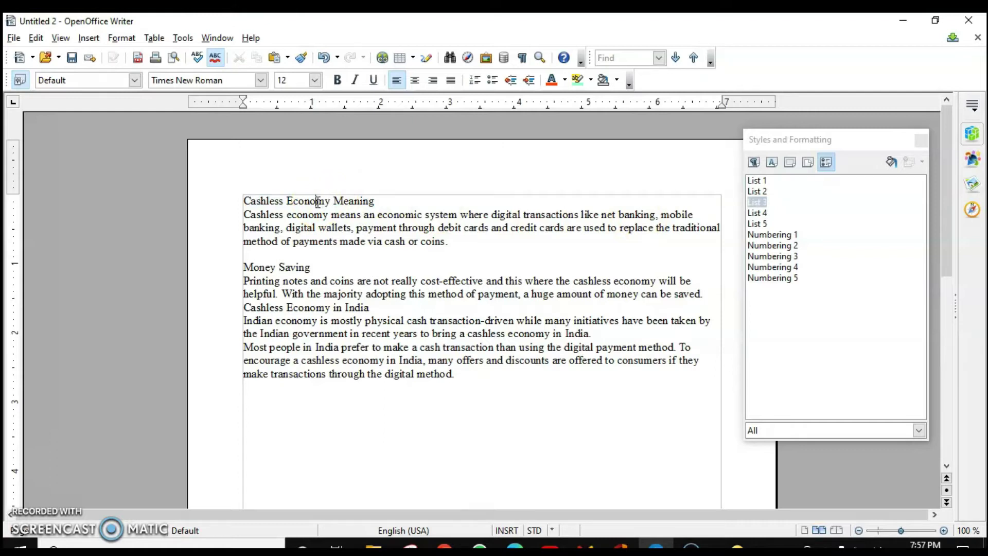
click(317, 201)
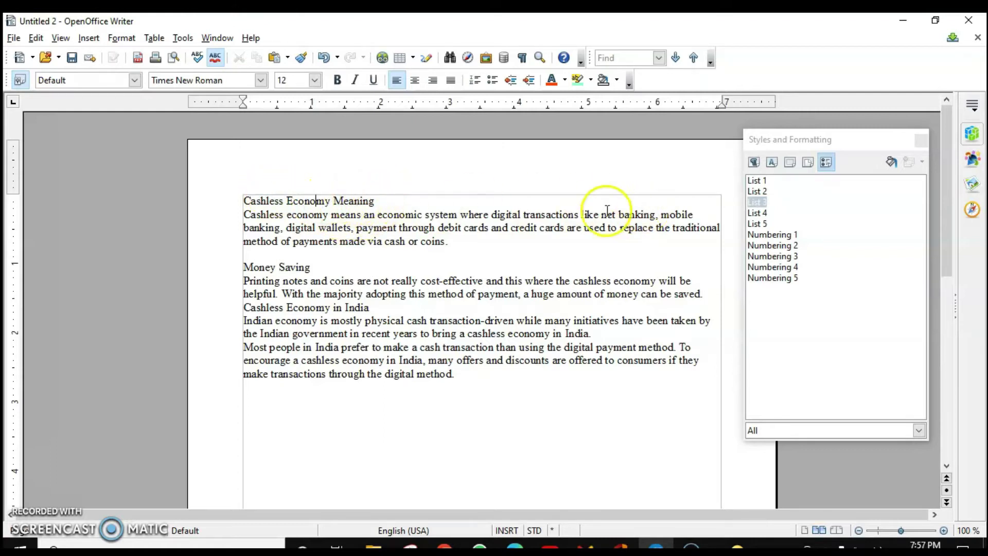
Apply the Title paragraph style to the "Cashless Economy Meaning" heading.
click(755, 163)
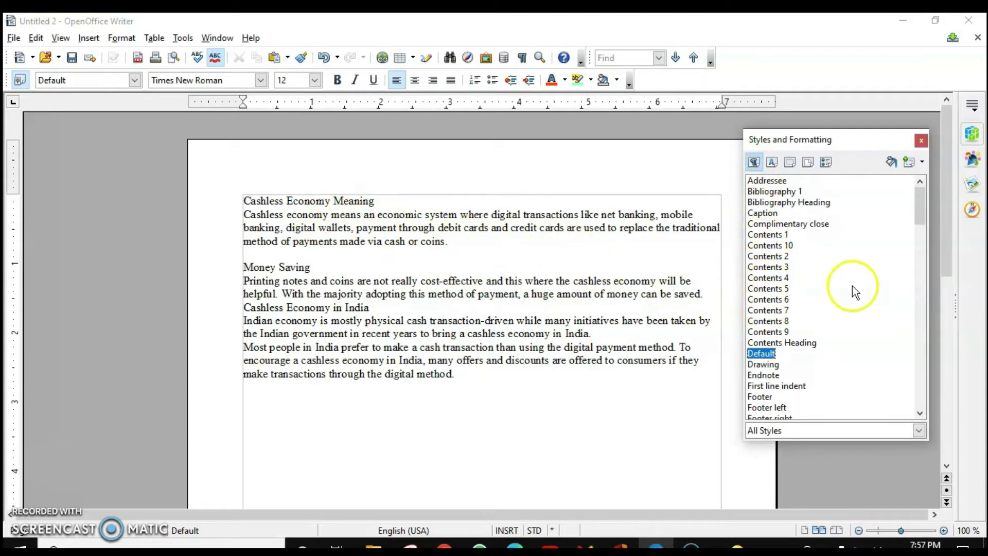
scroll(803, 306, down, 5)
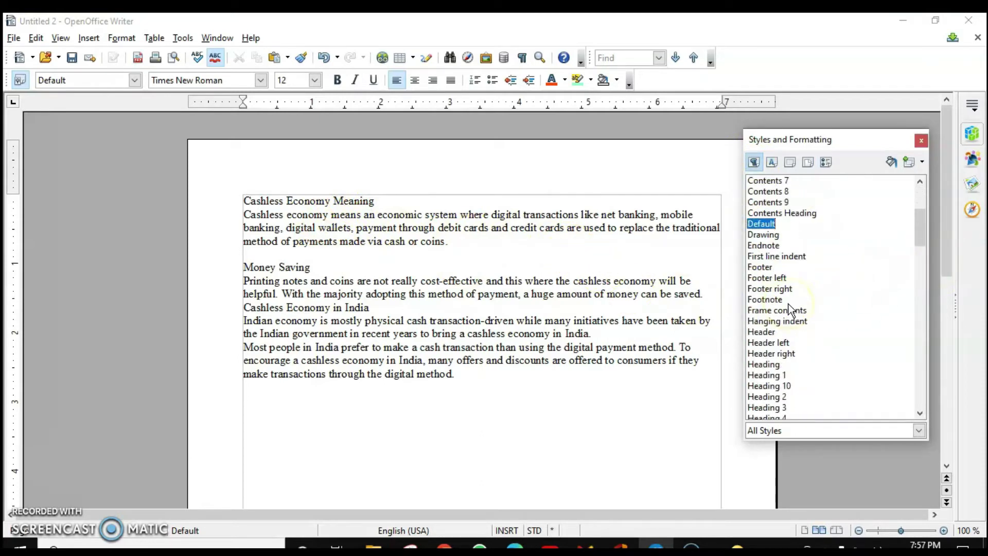
scroll(791, 310, down, 8)
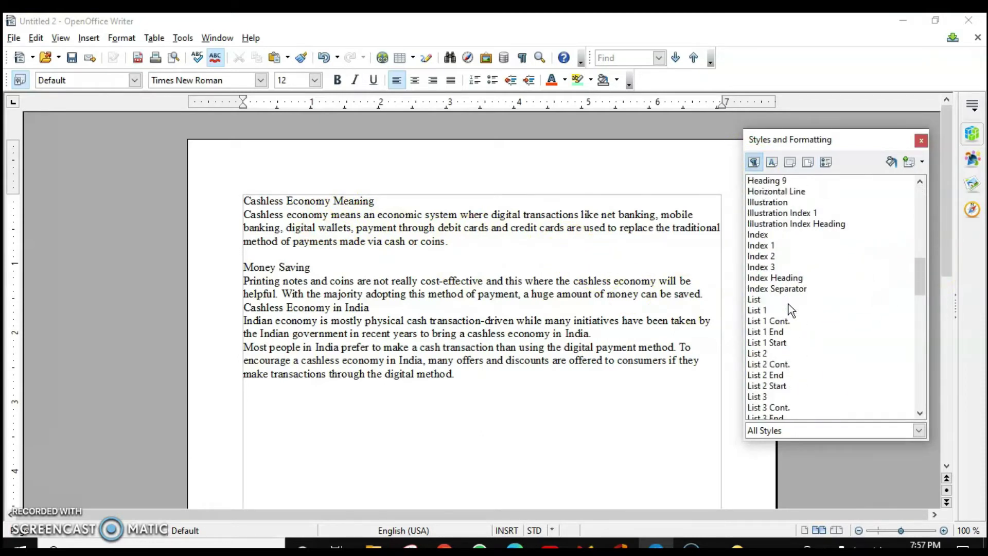
scroll(791, 310, down, 3)
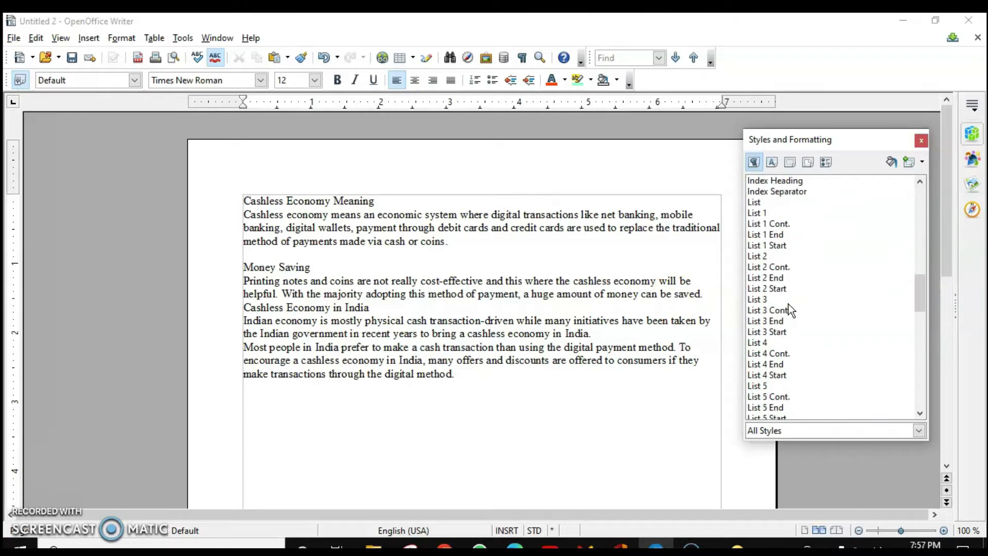
scroll(789, 305, down, 11)
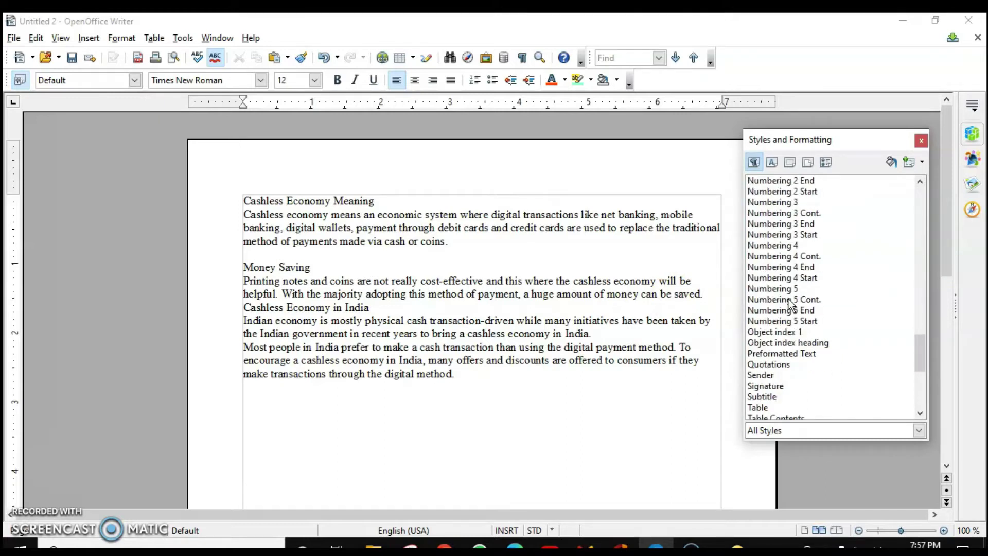
scroll(791, 304, down, 4)
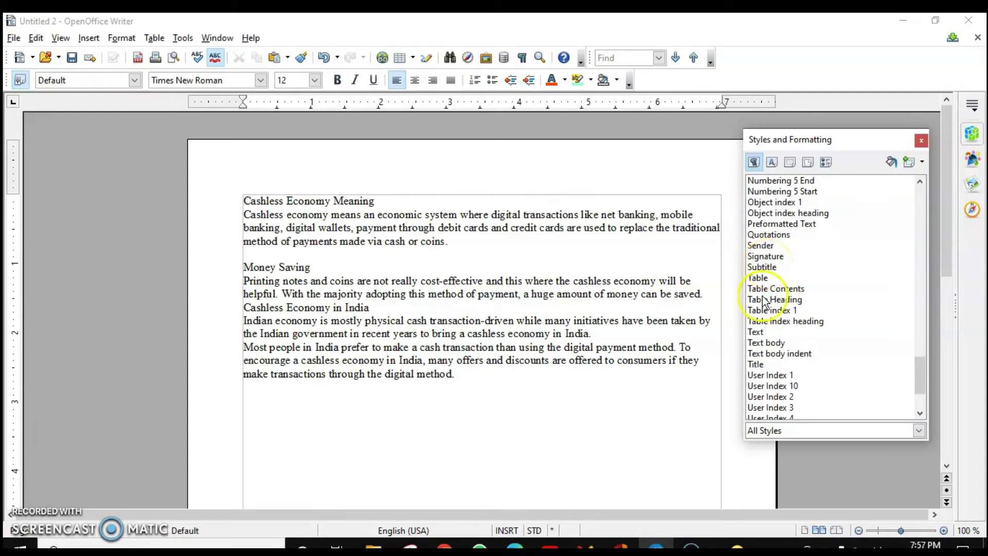
double_click(757, 364)
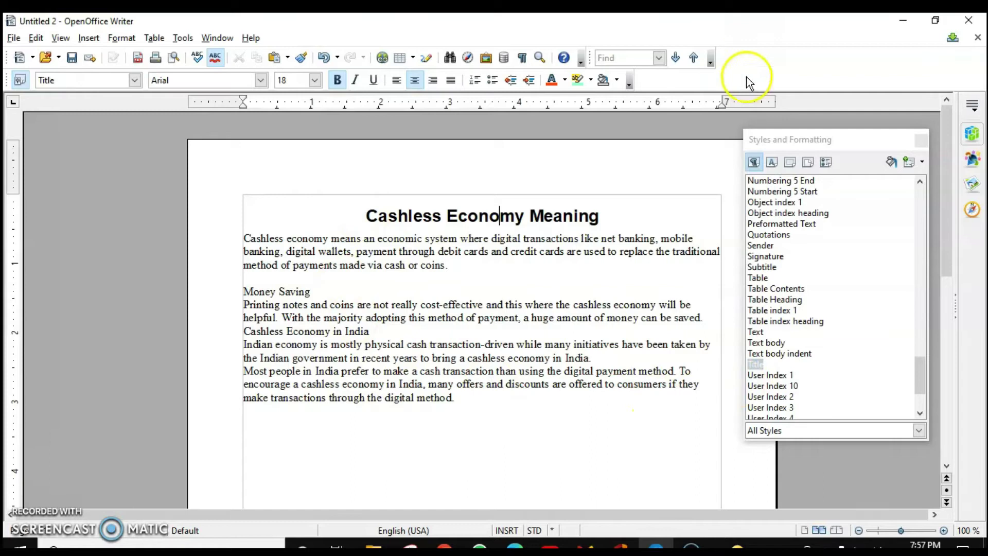
Place the text cursor in the "Money Saving" heading and apply the Title paragraph style to it.
key(Down)
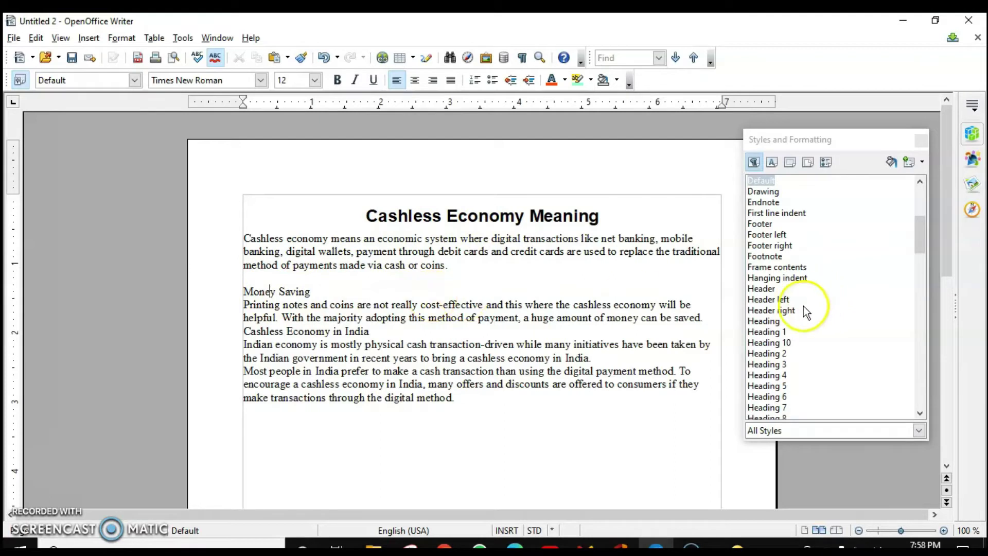
scroll(781, 309, down, 15)
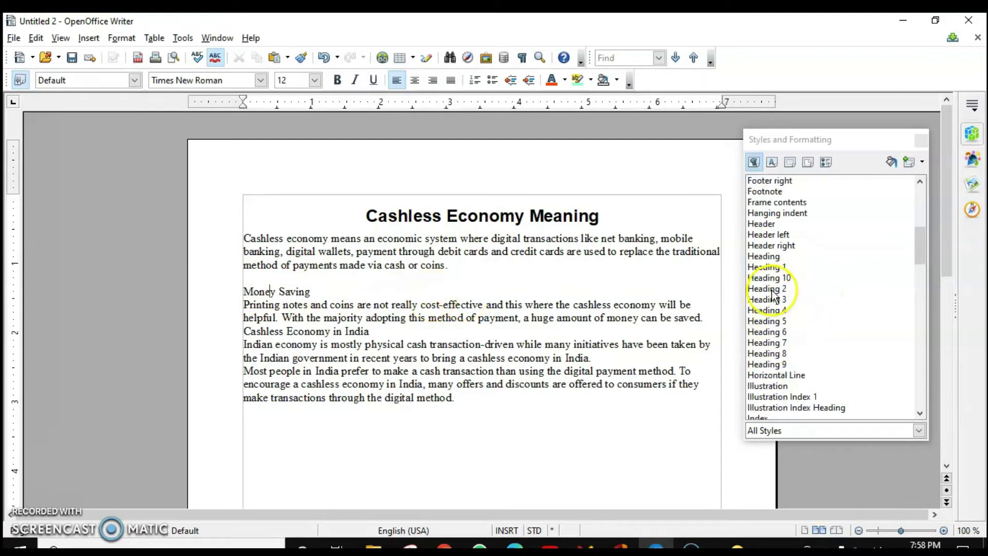
scroll(772, 291, down, 13)
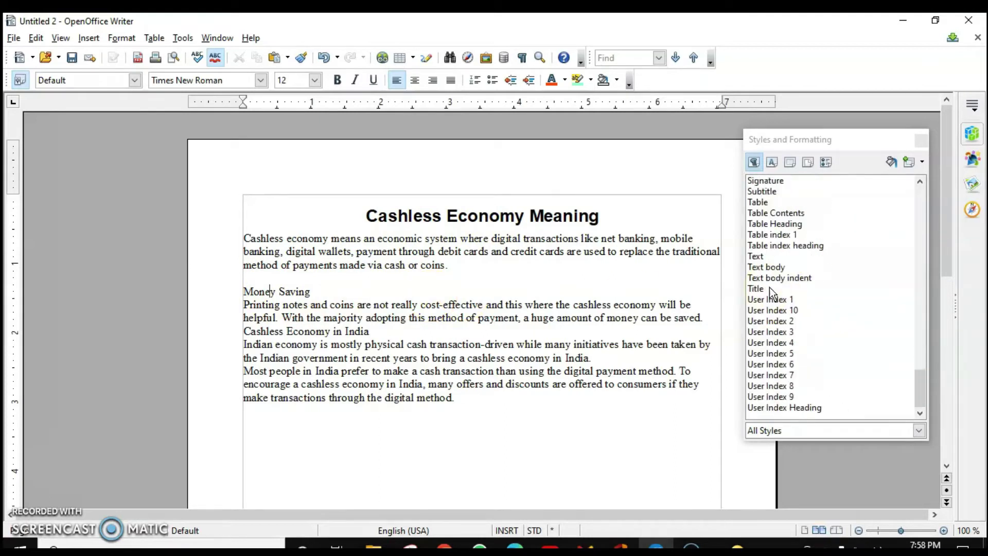
click(769, 287)
double_click(764, 289)
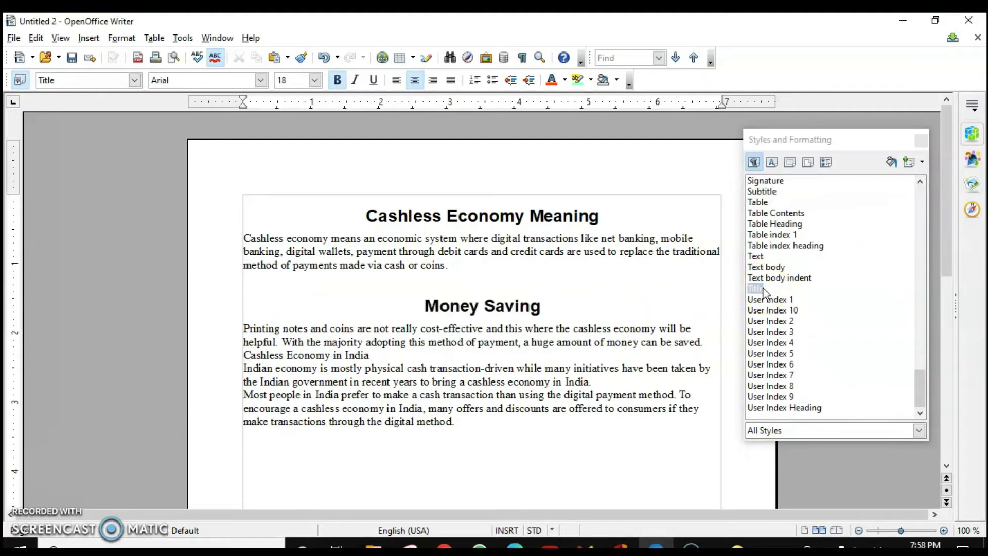
Use Fill Format mode to copy the Title style from "Money Saving" to the "Cashless Economy in India" heading, and leave the mode.
click(471, 311)
click(520, 306)
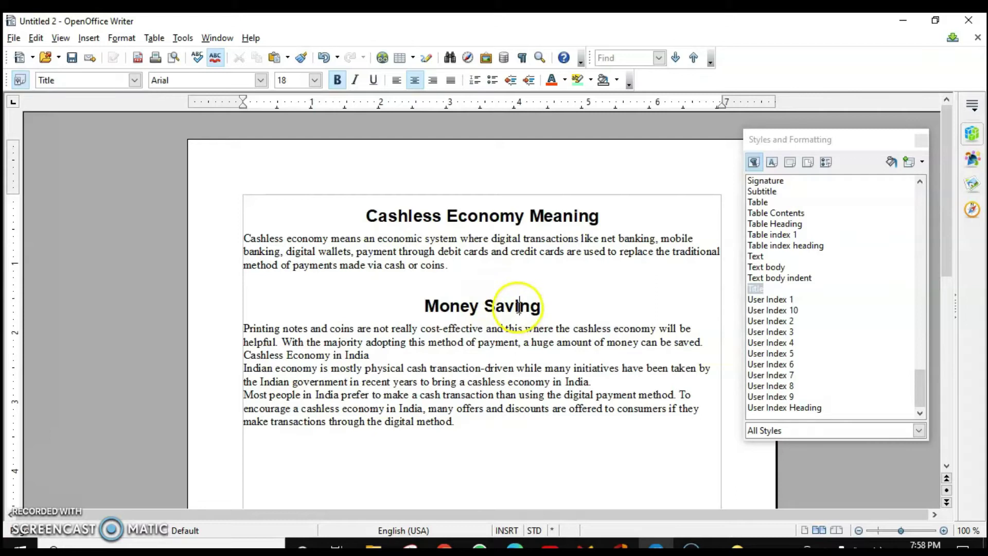
click(887, 165)
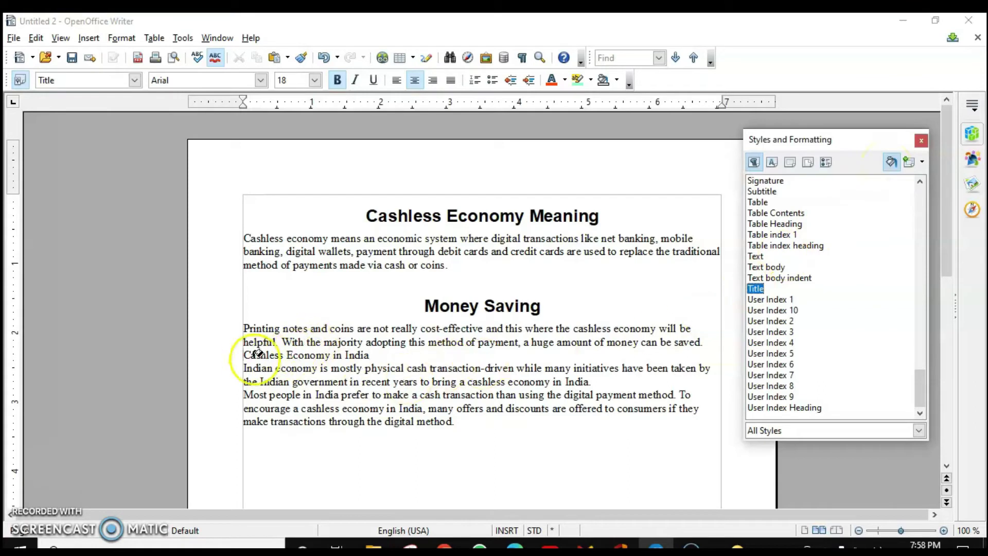
drag(245, 355, 419, 352)
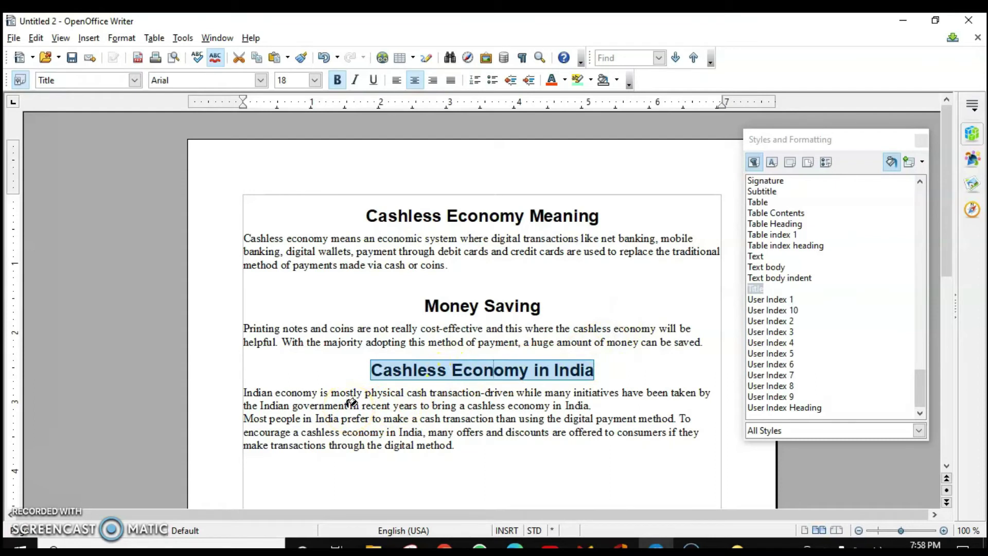
click(893, 162)
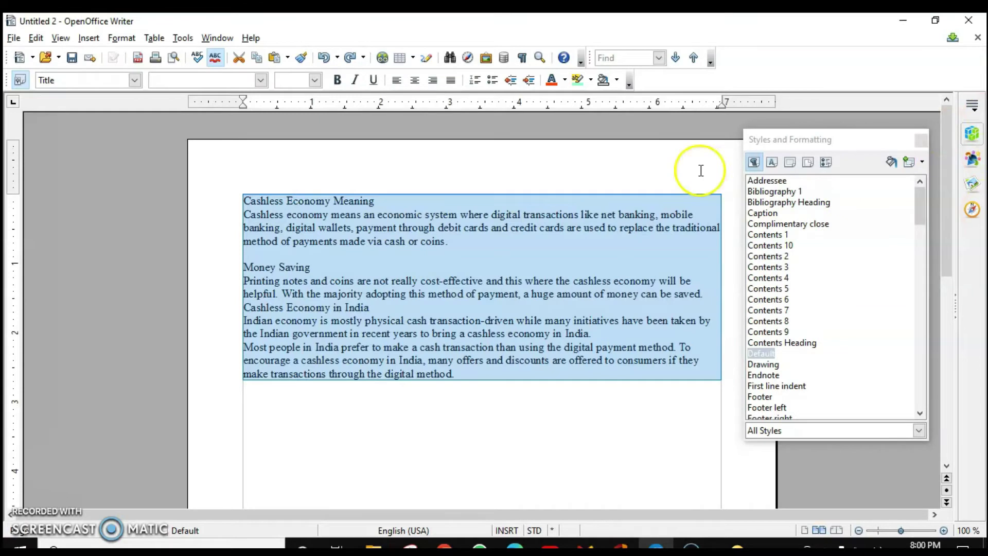
Select the "Cashless Economy Meaning" heading and give it the Heading 1 style.
click(382, 207)
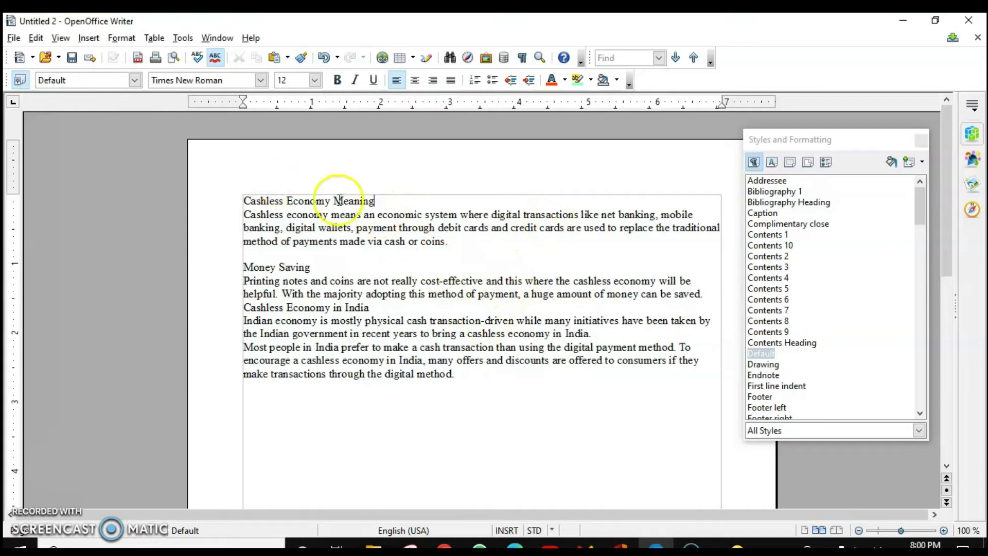
drag(374, 202, 232, 188)
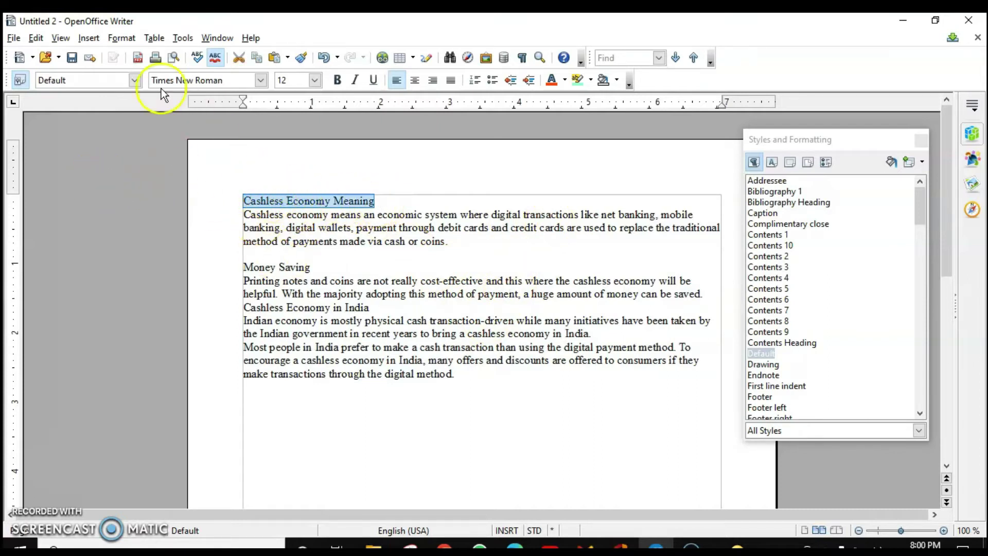
click(135, 81)
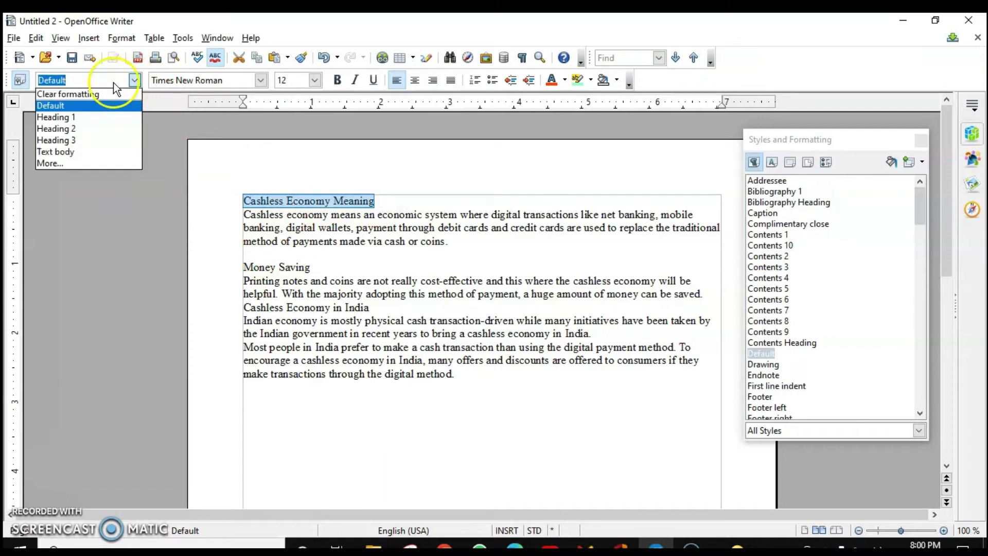
click(73, 117)
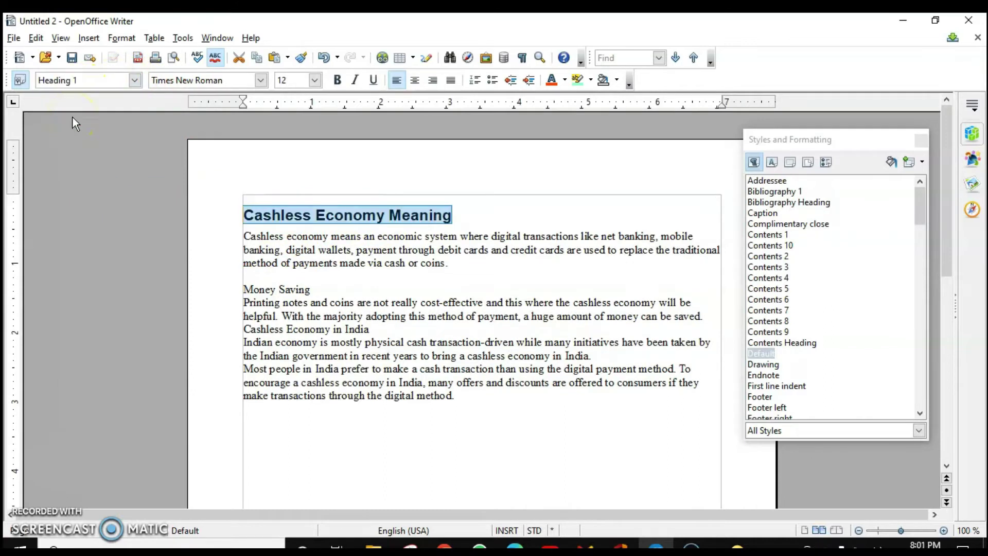
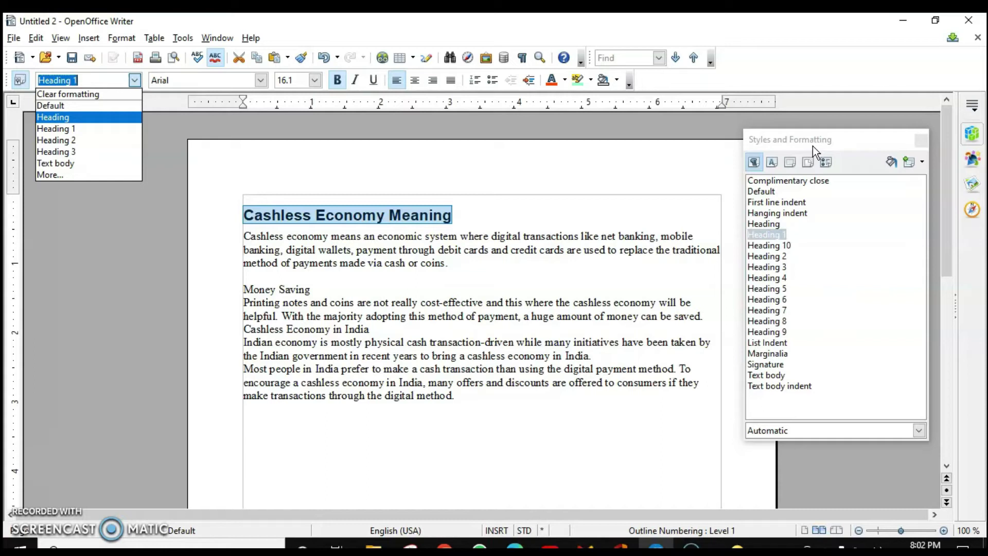
Show the page styles in the Styles and Formatting window and apply the Landscape page style to the document.
click(813, 163)
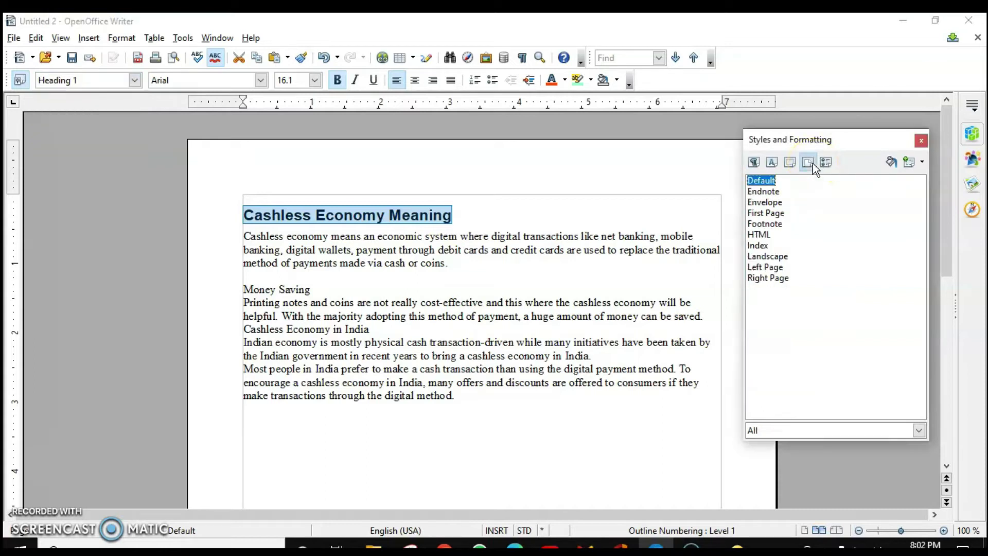
click(588, 234)
click(810, 164)
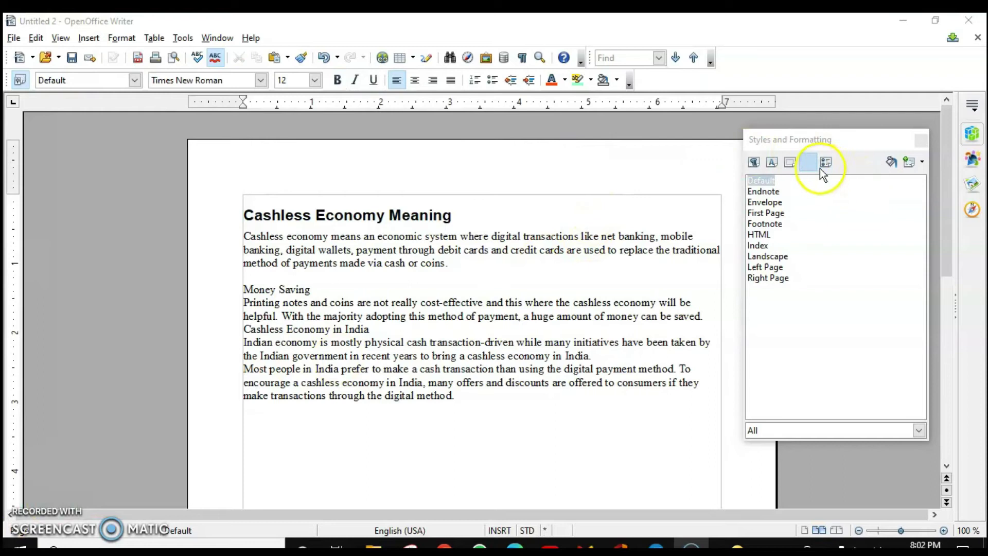
click(774, 245)
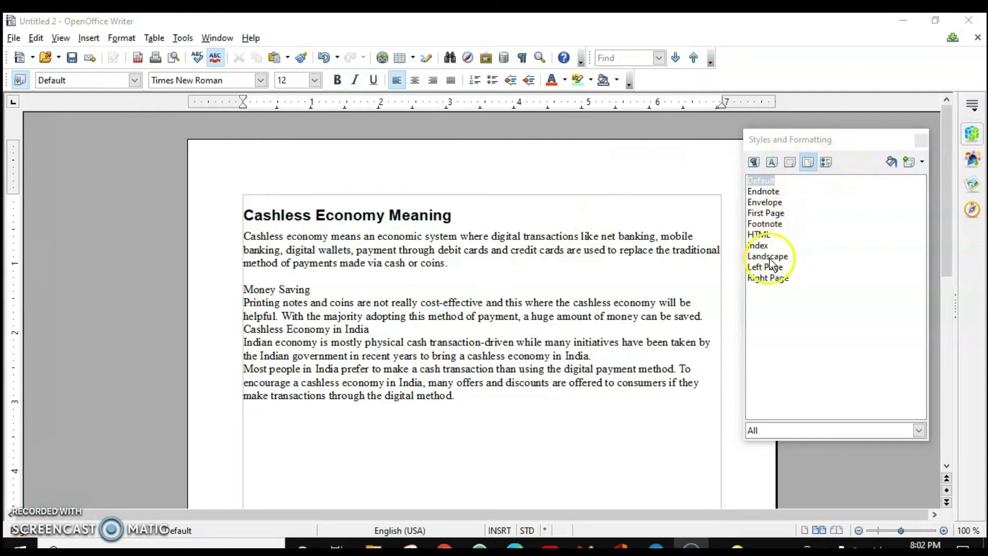
click(520, 444)
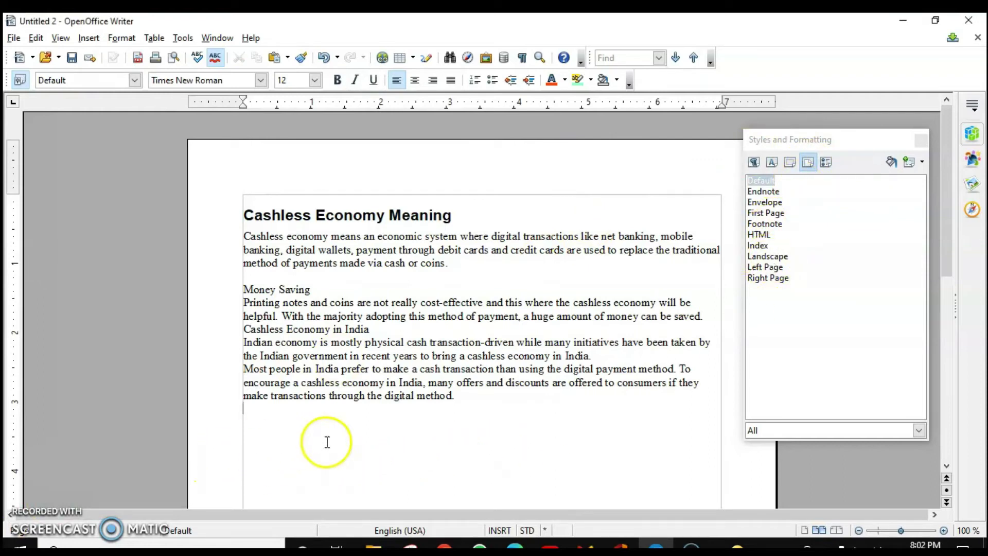
double_click(766, 256)
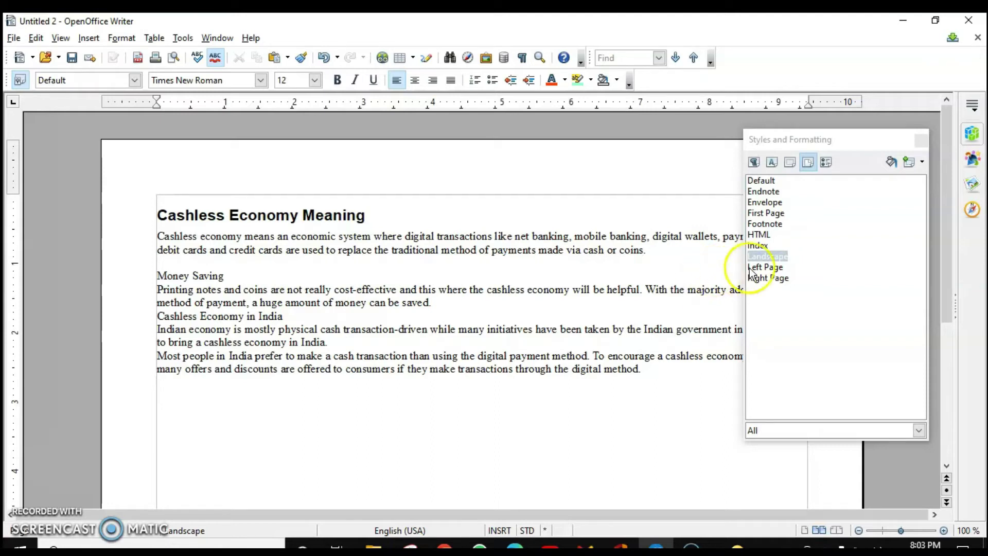
Apply the Default page style to the document again.
click(762, 184)
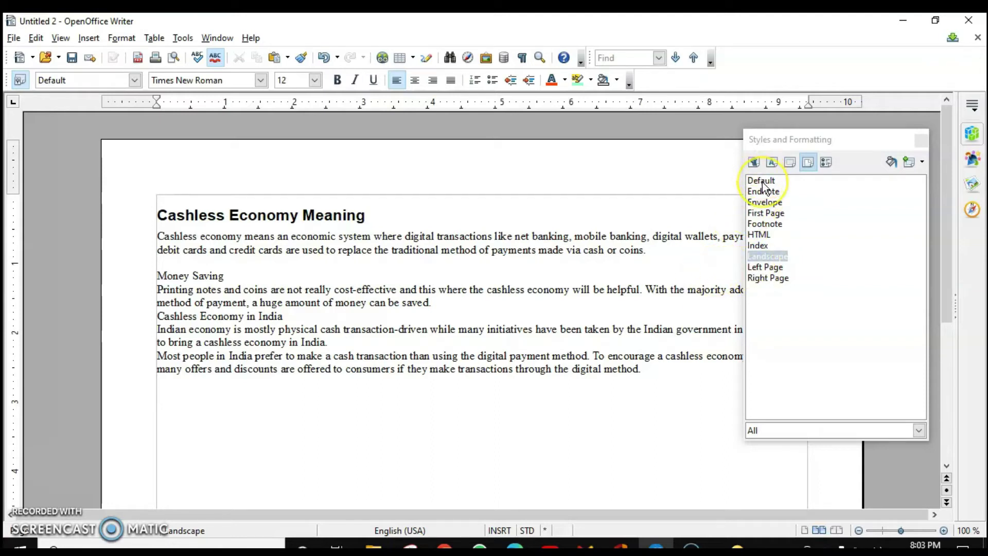
double_click(763, 183)
click(736, 194)
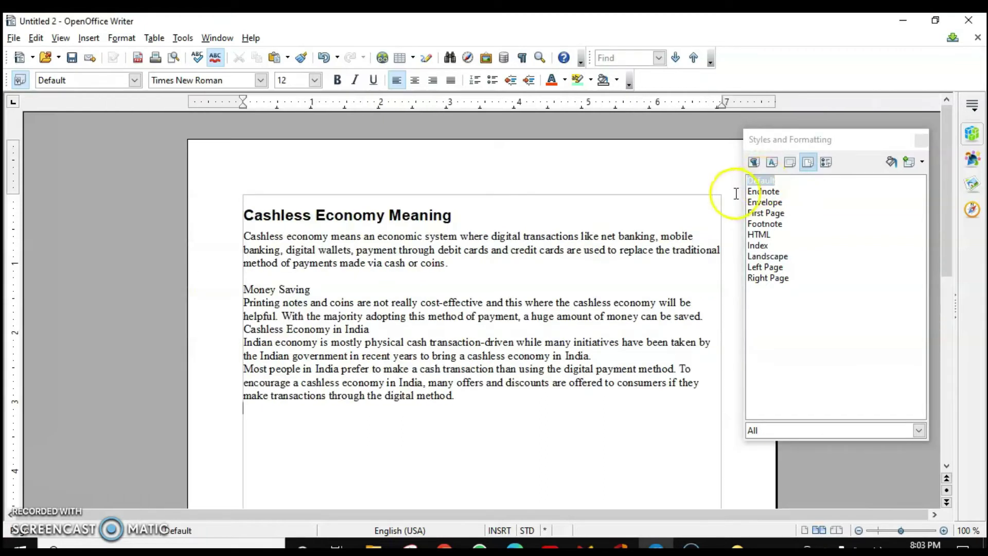
click(983, 21)
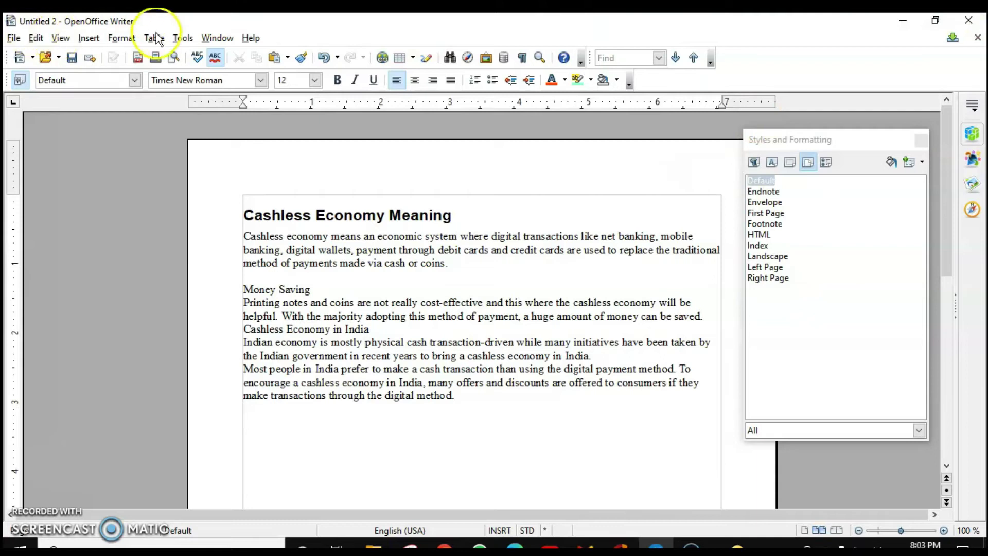
Open the keyboard shortcut customization for Writer and select the Alt+1 key combination.
click(183, 38)
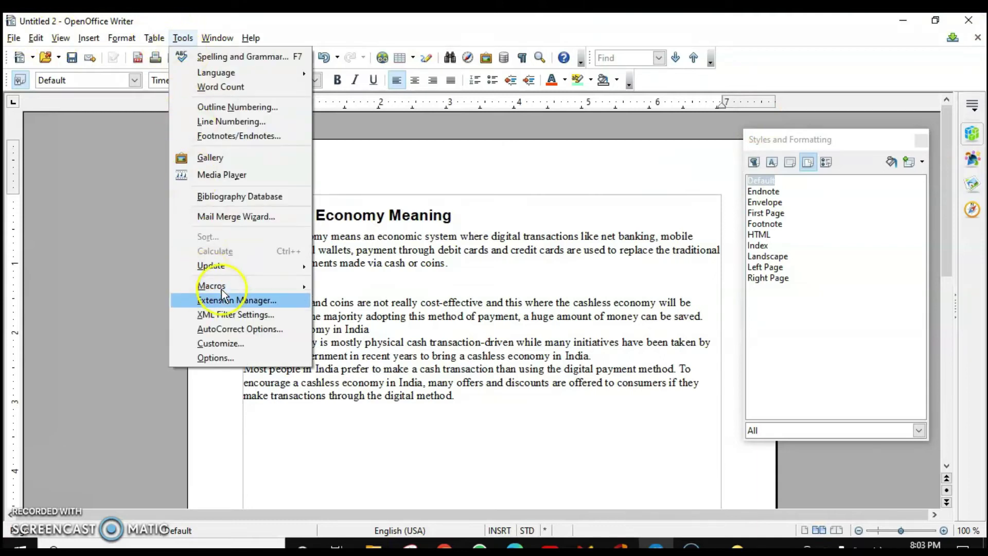
click(242, 343)
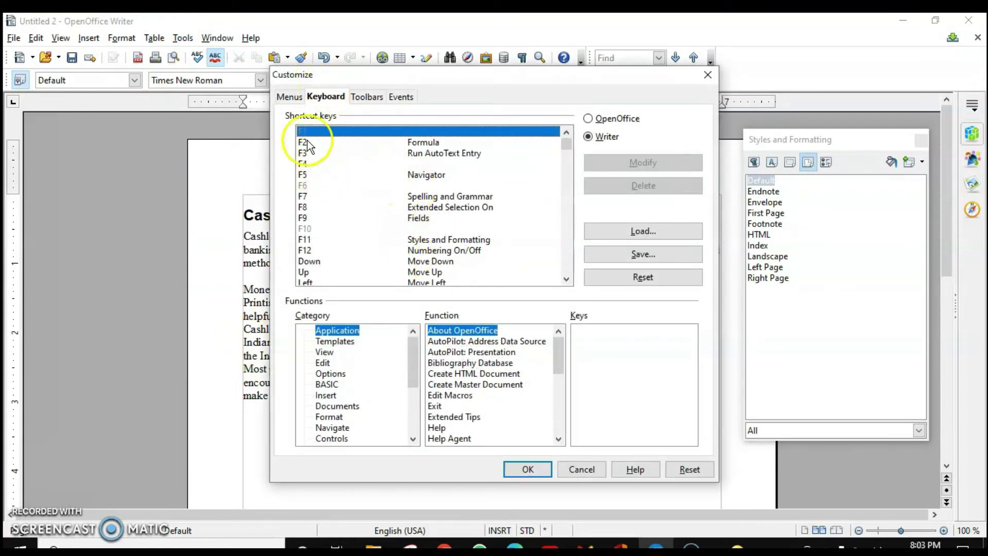
scroll(442, 264, down, 6)
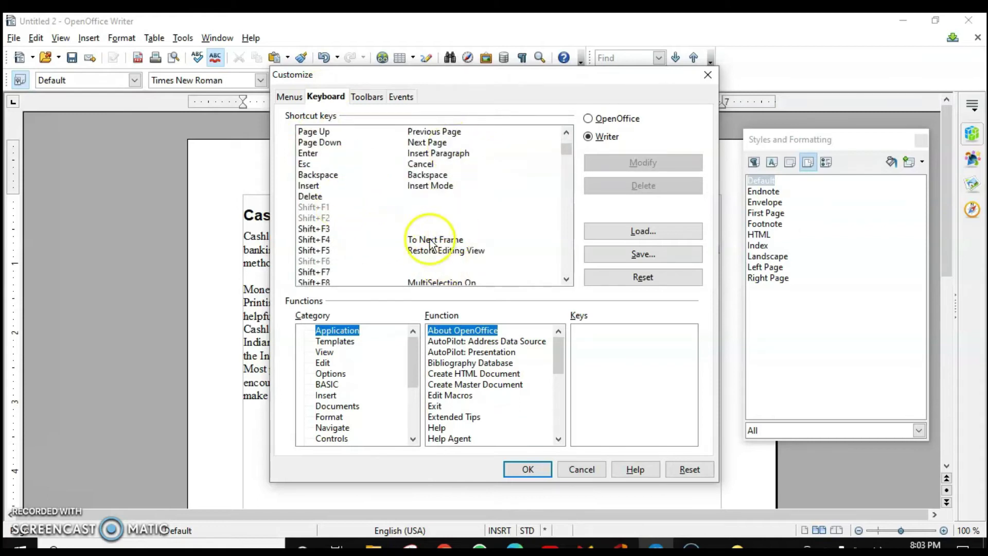
scroll(329, 241, down, 1)
scroll(330, 241, down, 10)
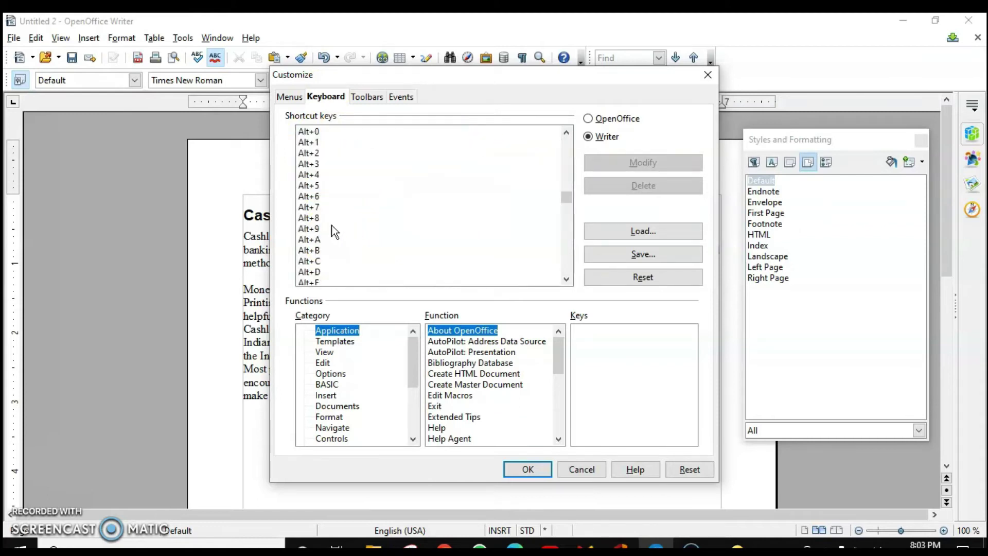
click(313, 175)
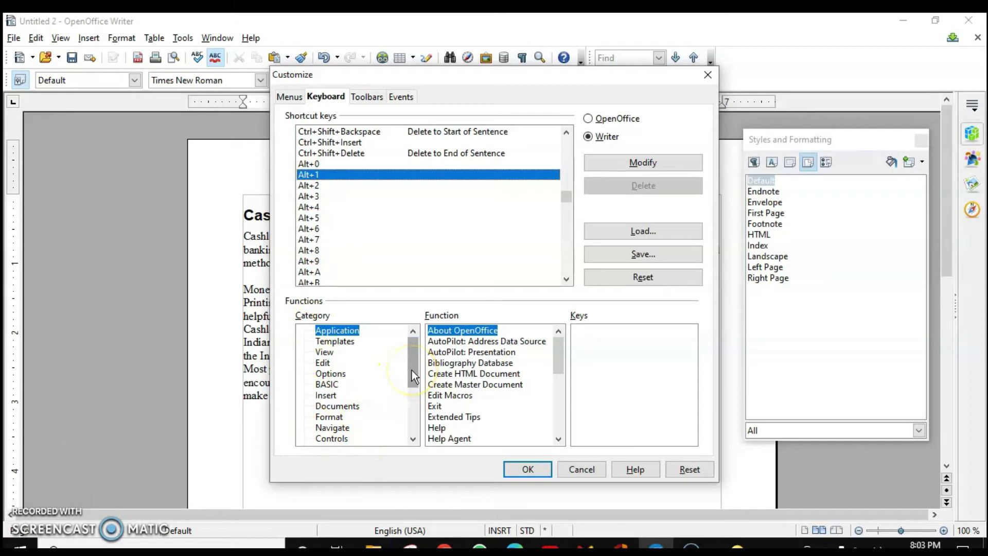
Assign the Landscape page style from the Styles category to the Alt+1 shortcut and confirm the customization.
drag(411, 369, 409, 424)
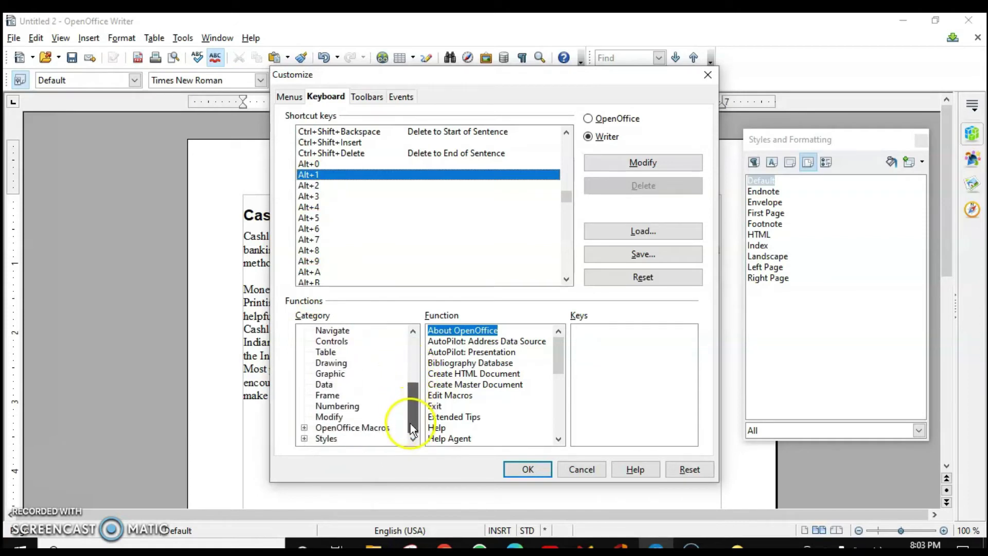
click(304, 438)
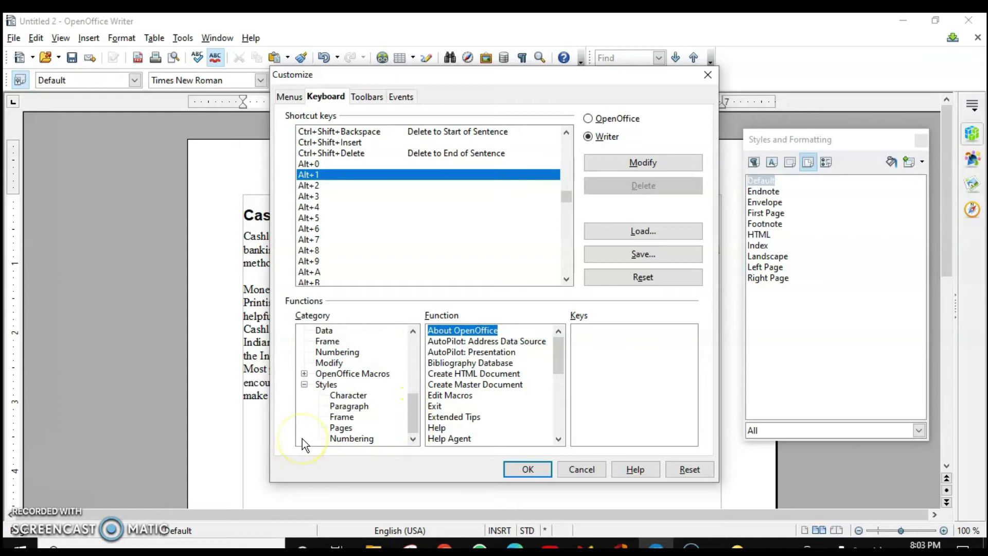
click(340, 430)
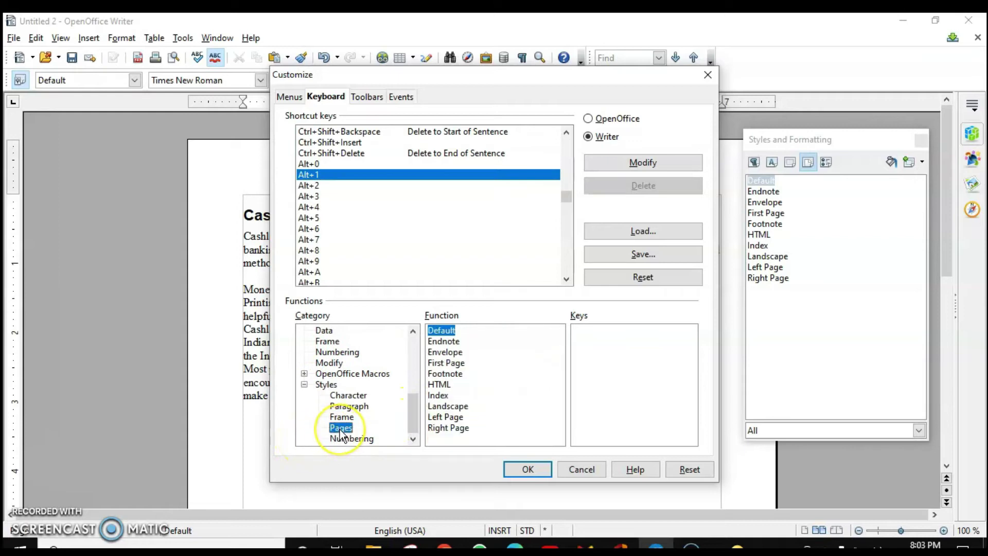
click(443, 407)
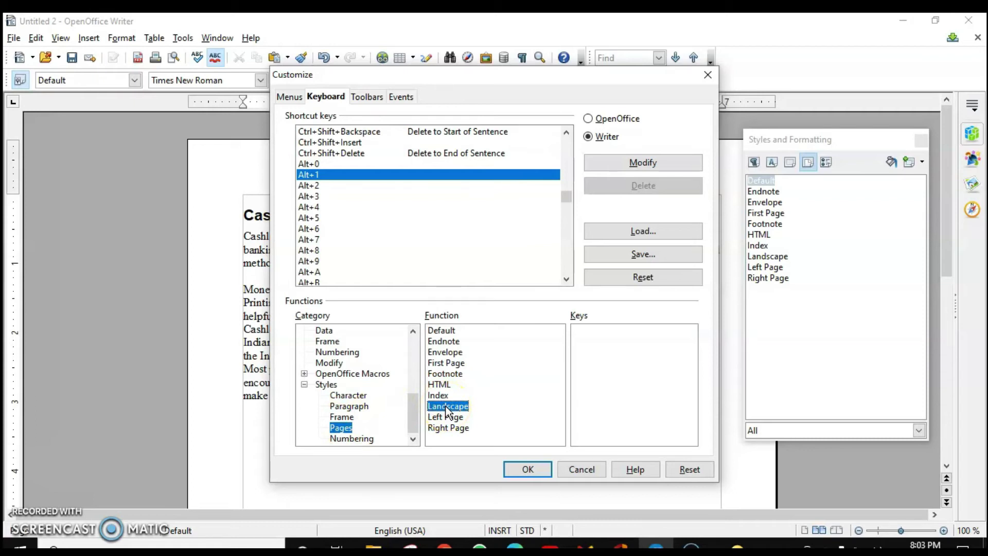
click(643, 162)
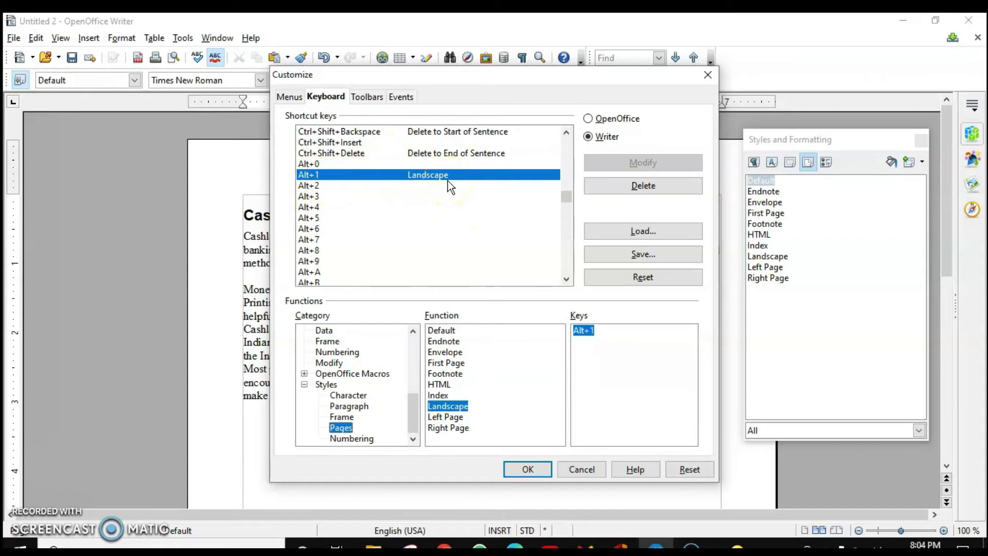
click(528, 468)
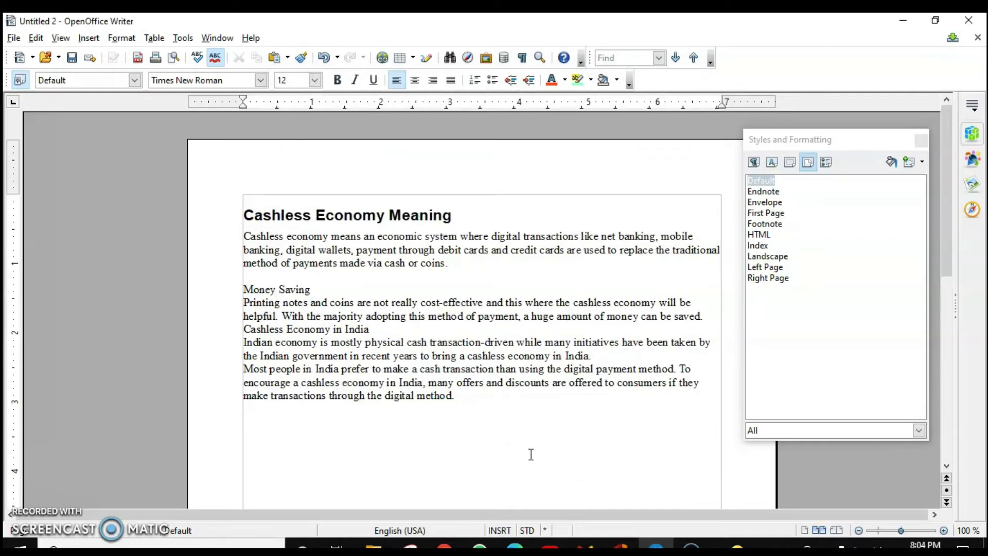
Apply the Landscape page style to the document from the keyboard and undo it.
key(Down)
key(Down)
key(Down)
key(Down)
key(Down)
key(Down)
key(Down)
key(Return)
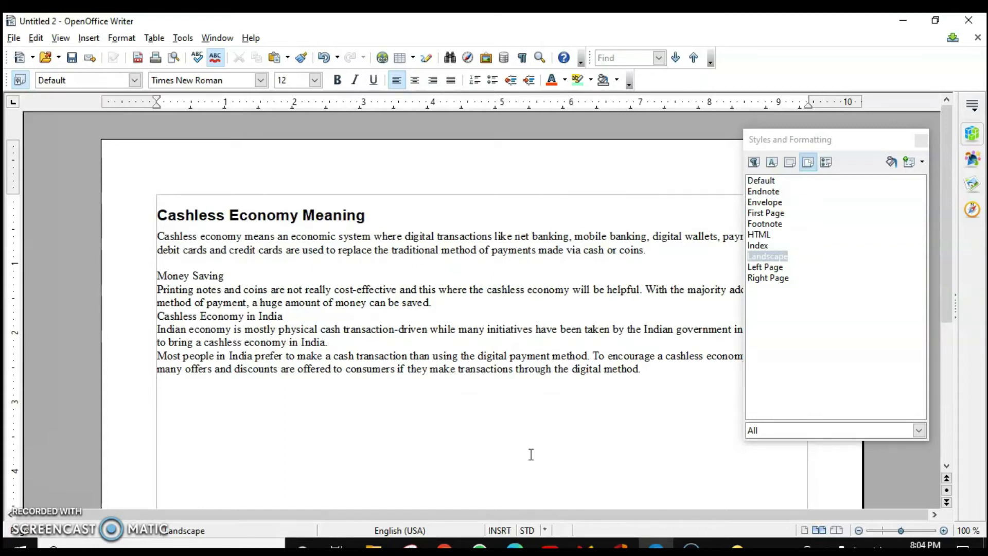
click(532, 454)
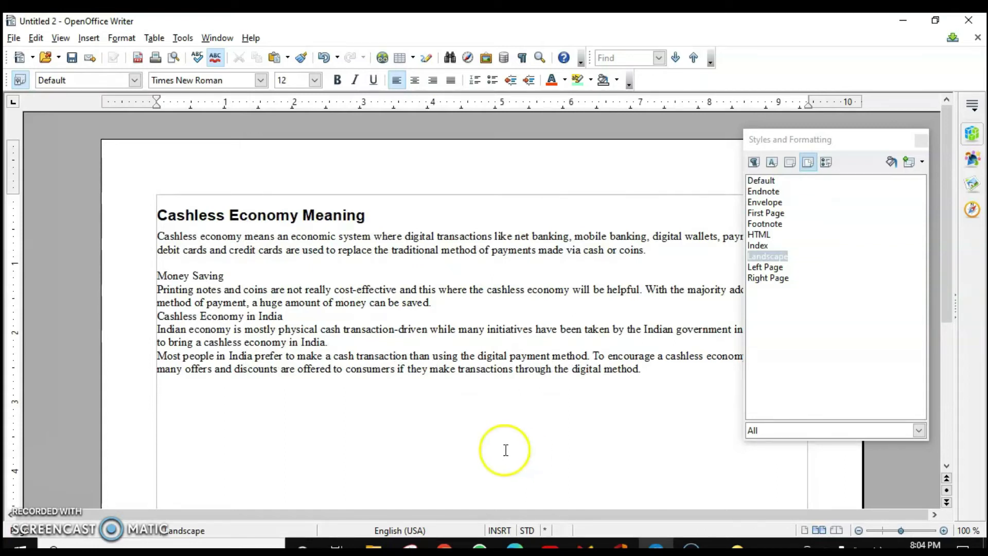
key(ctrl+z)
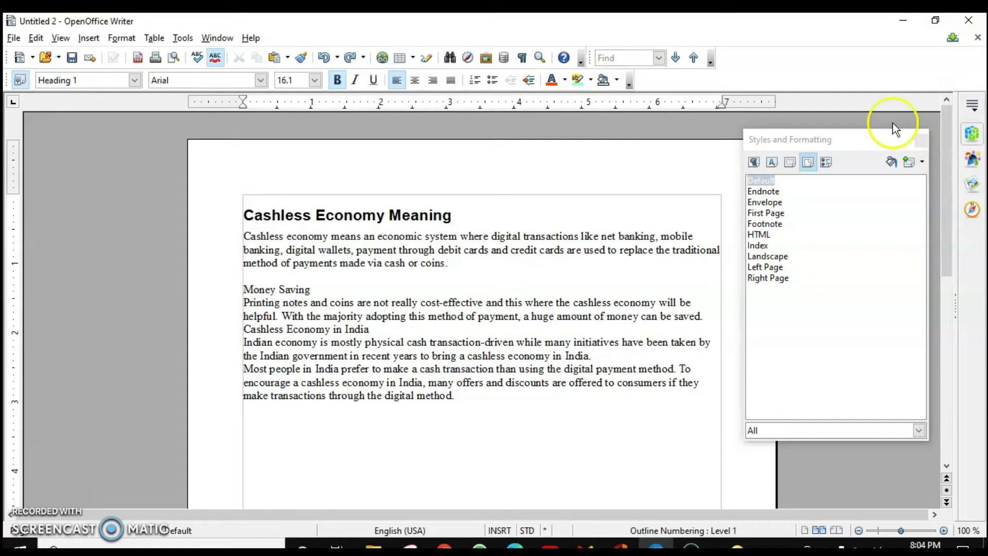
Show the paragraph styles and clear the formatting of the "Cashless Economy Meaning" heading.
click(755, 163)
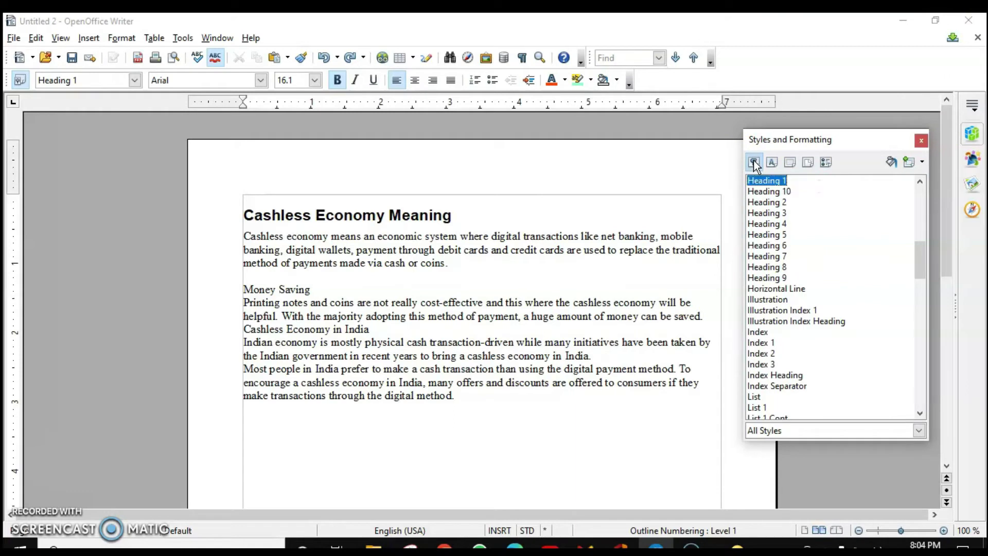
click(456, 219)
drag(456, 219, 220, 214)
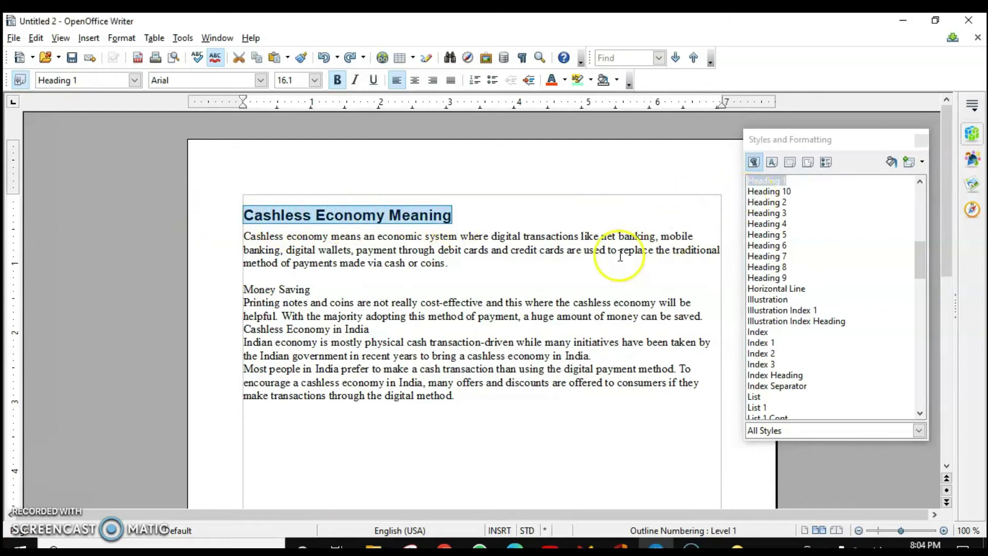
click(135, 80)
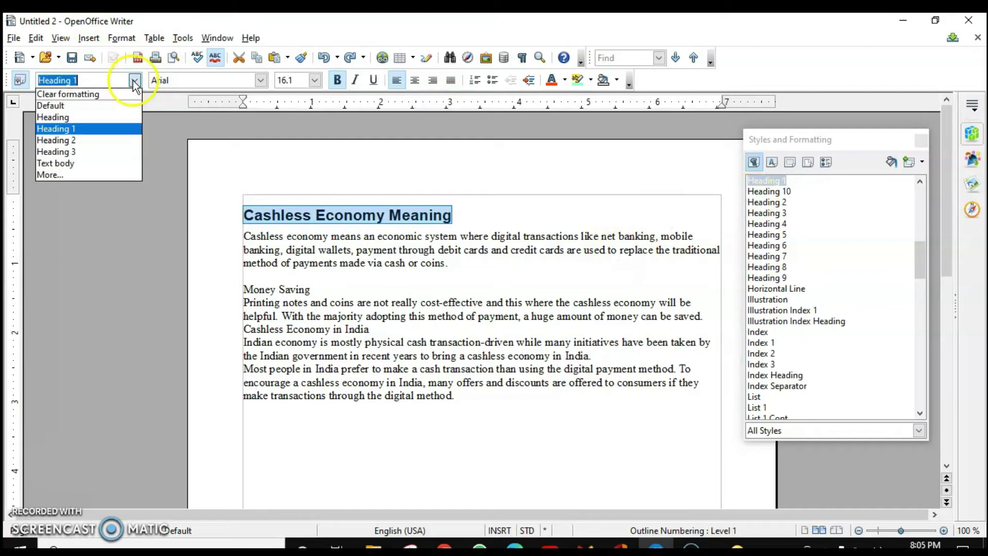
click(101, 90)
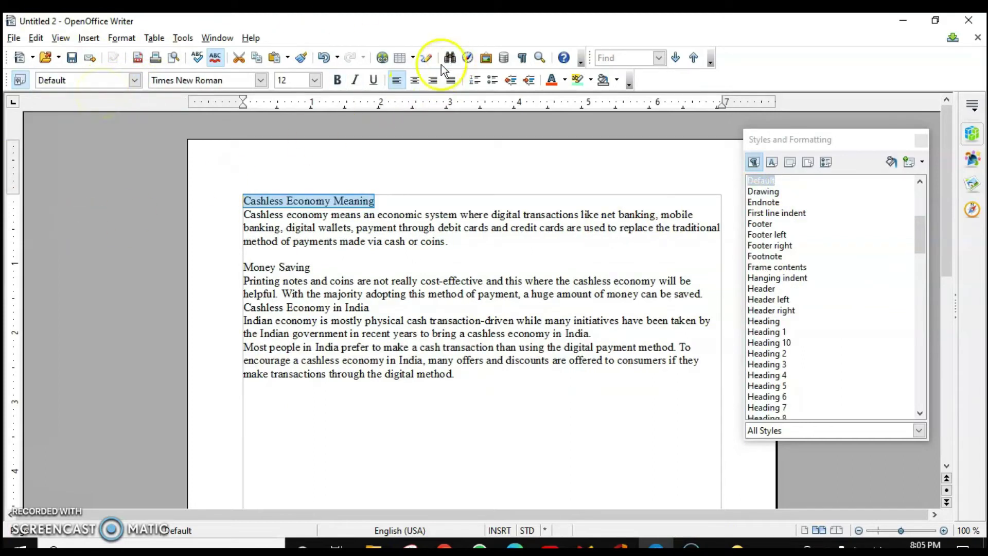
Set the selected heading's font to Verdana and its size to 15.
click(260, 81)
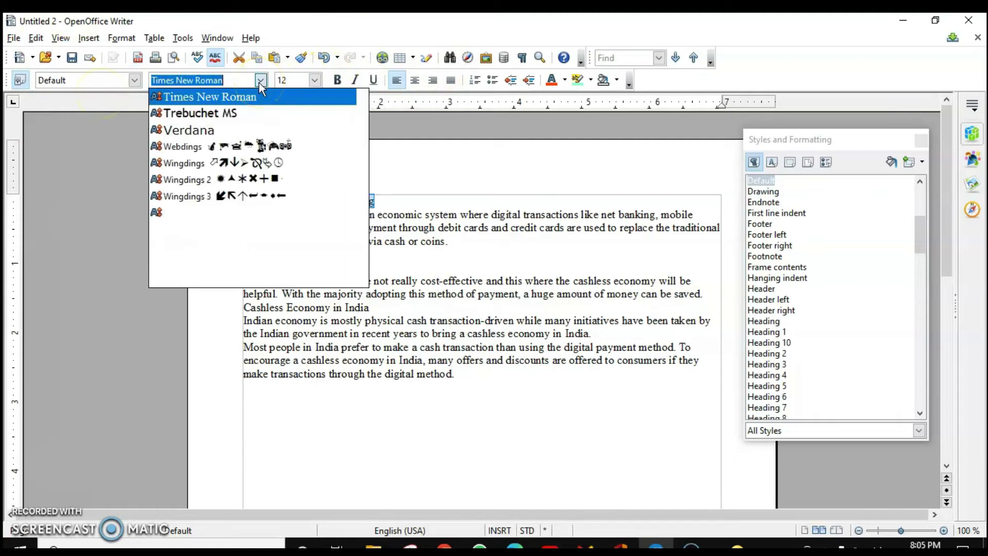
click(205, 132)
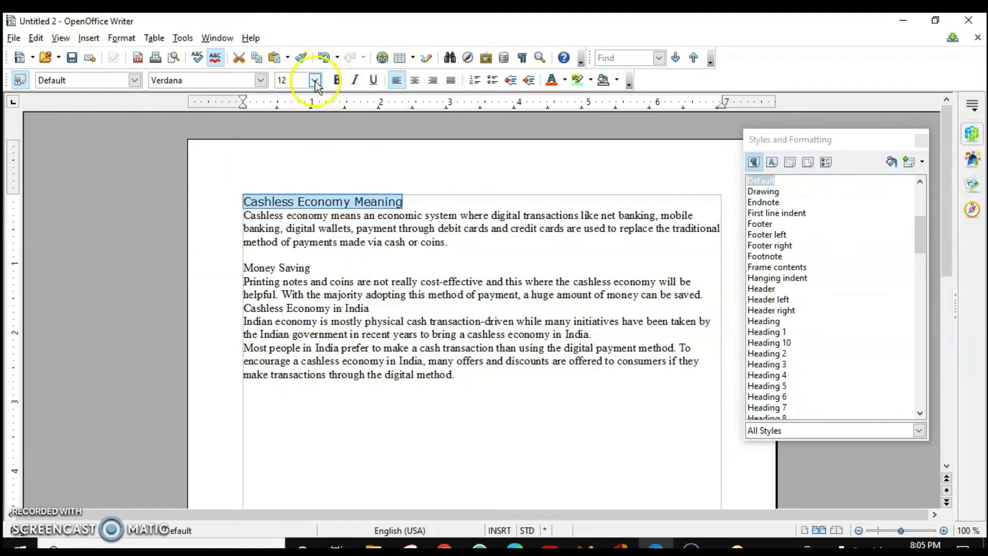
click(315, 81)
click(296, 186)
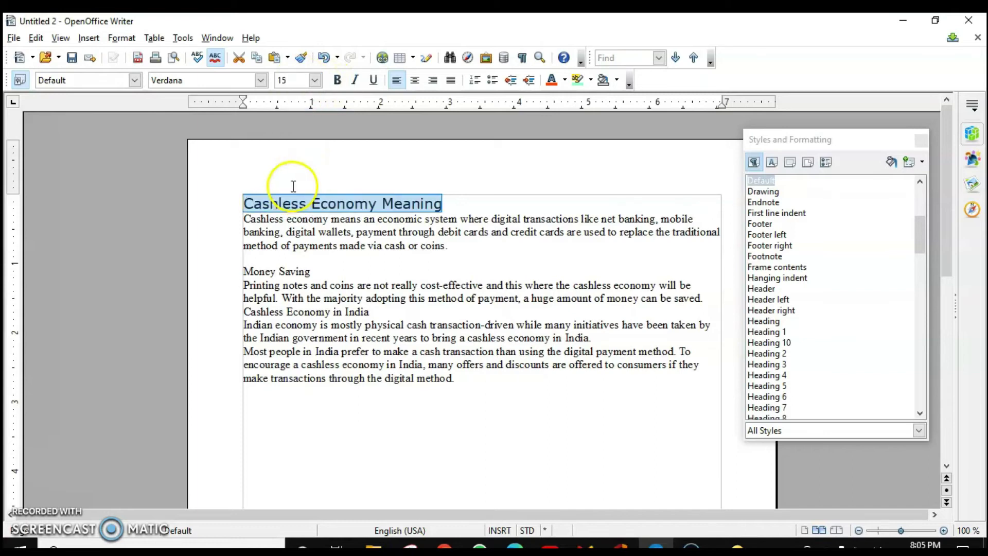
Center the selected heading and make it underlined, bold and blue.
click(414, 80)
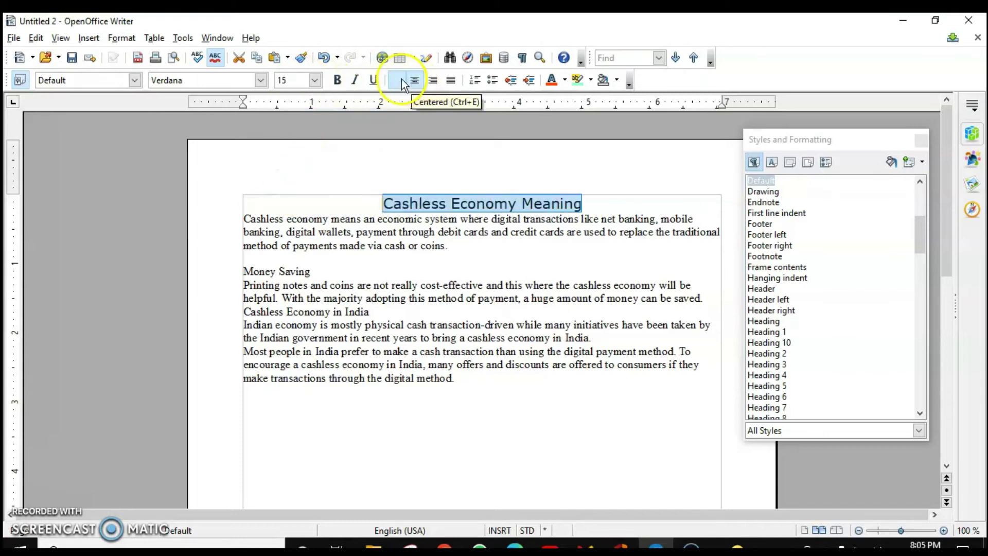
click(374, 82)
click(337, 80)
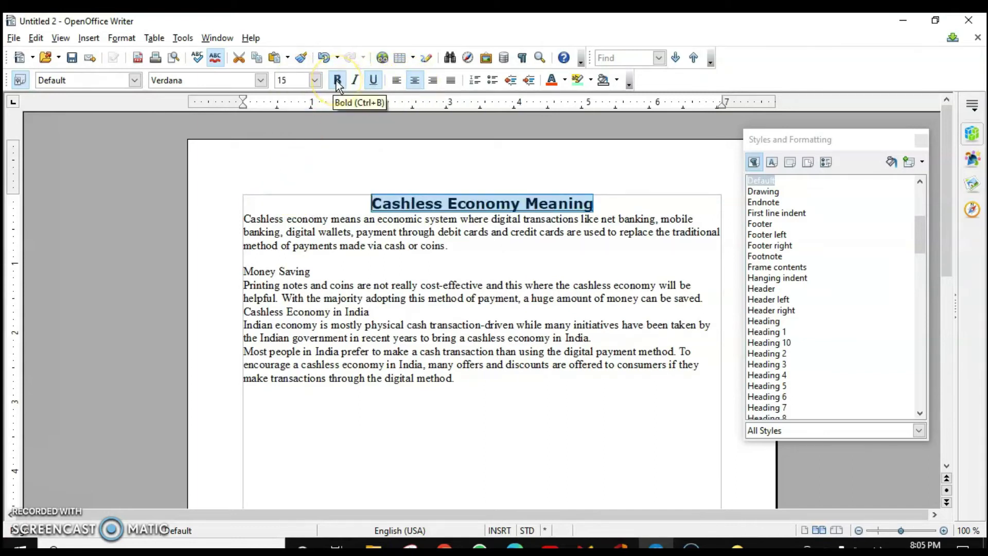
click(566, 81)
click(619, 190)
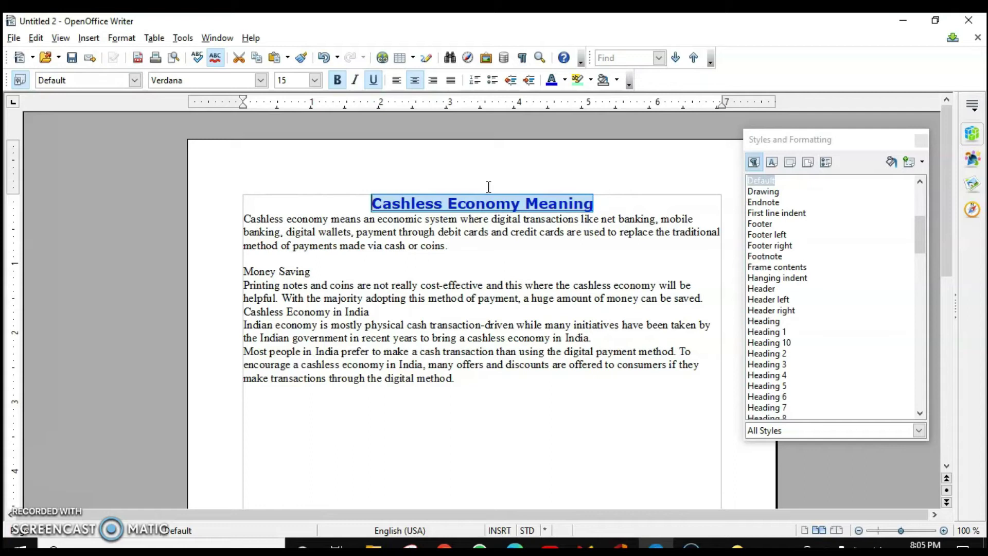
Show the character styles and create a new style from the selected heading, named "My style1".
click(773, 163)
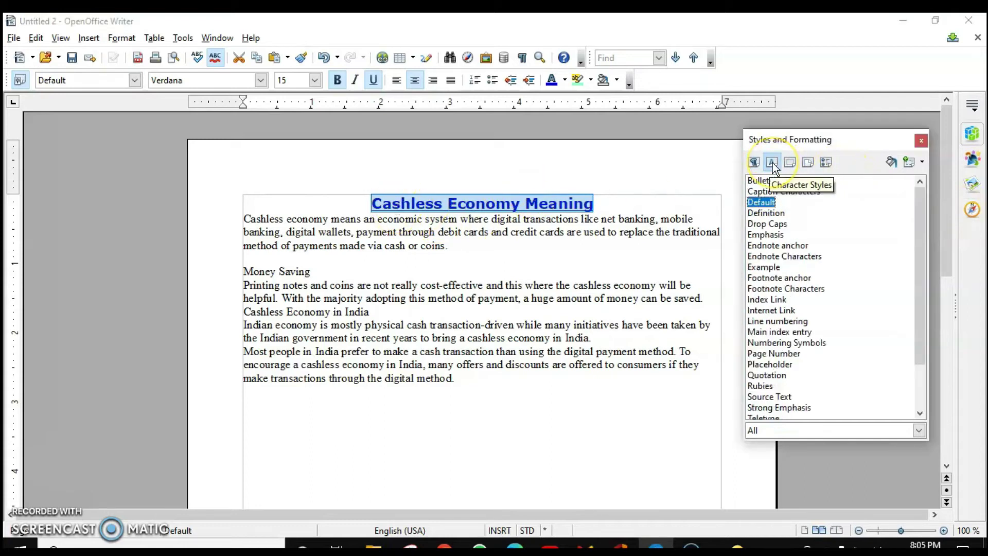
click(923, 162)
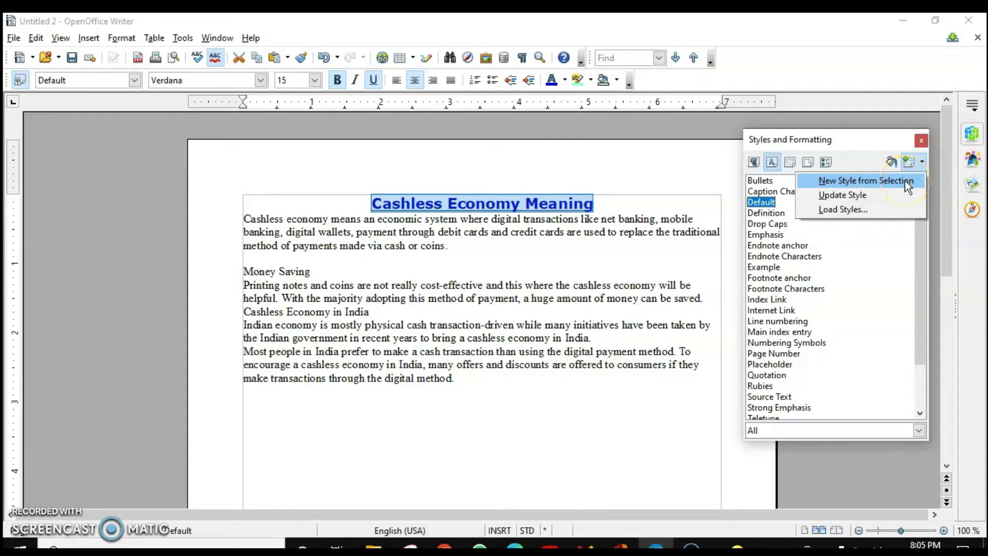
click(867, 181)
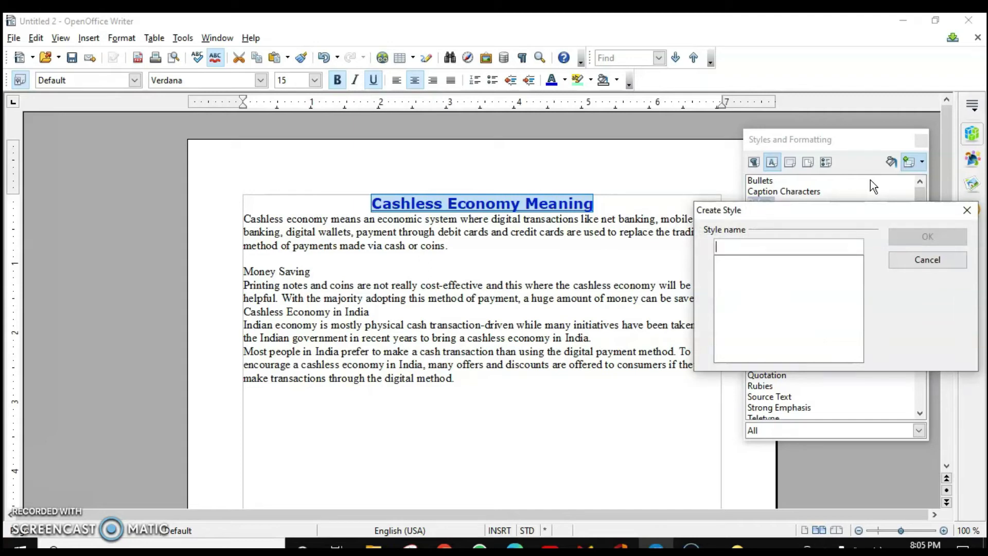
text(My style1)
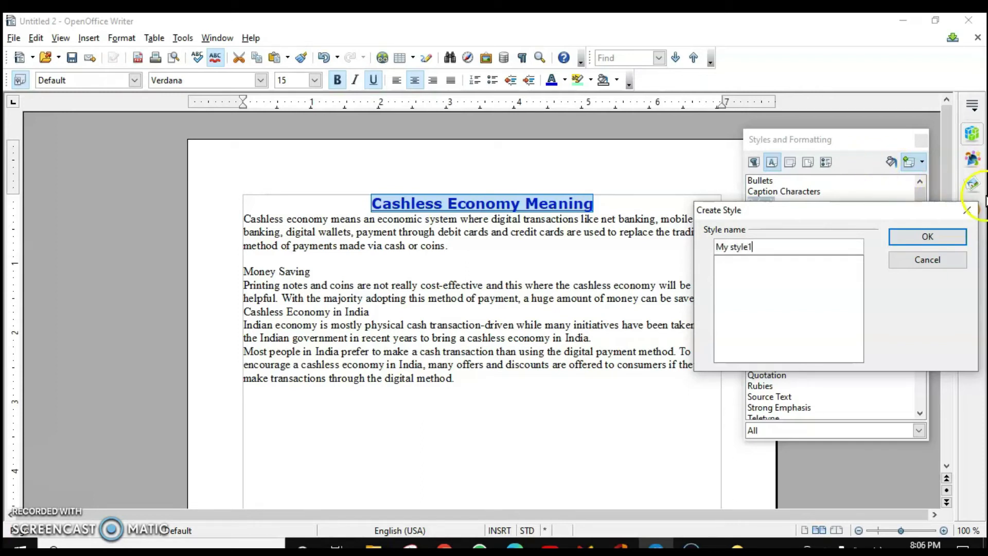
click(938, 237)
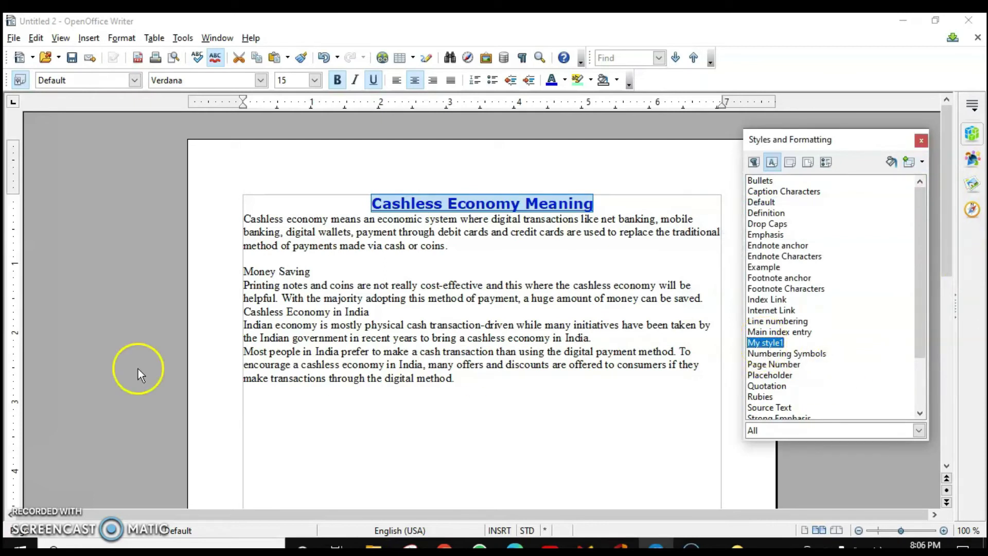
Try applying the My style1 character style at the cursor within the "Money Saving" line, and undo it.
click(279, 272)
drag(308, 277, 187, 276)
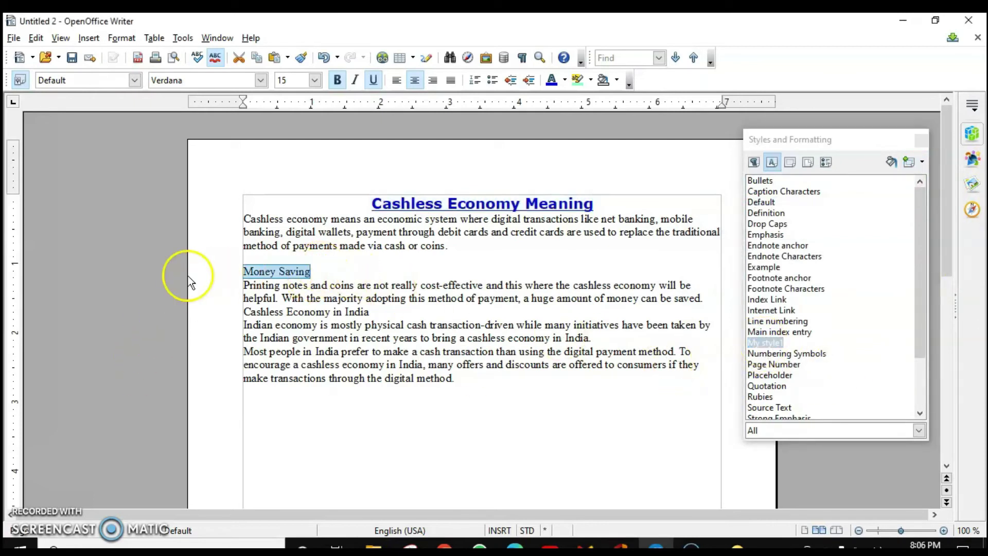
click(297, 273)
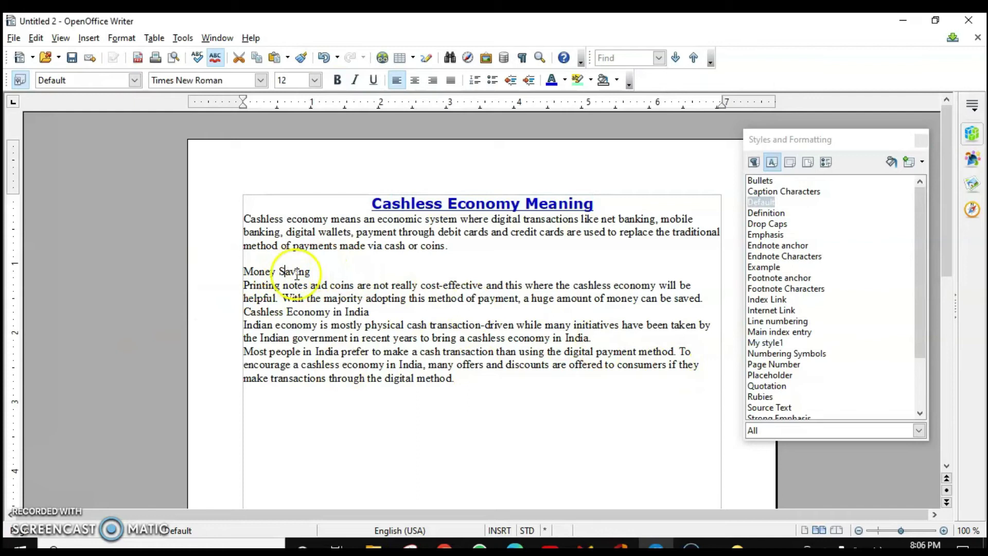
double_click(766, 343)
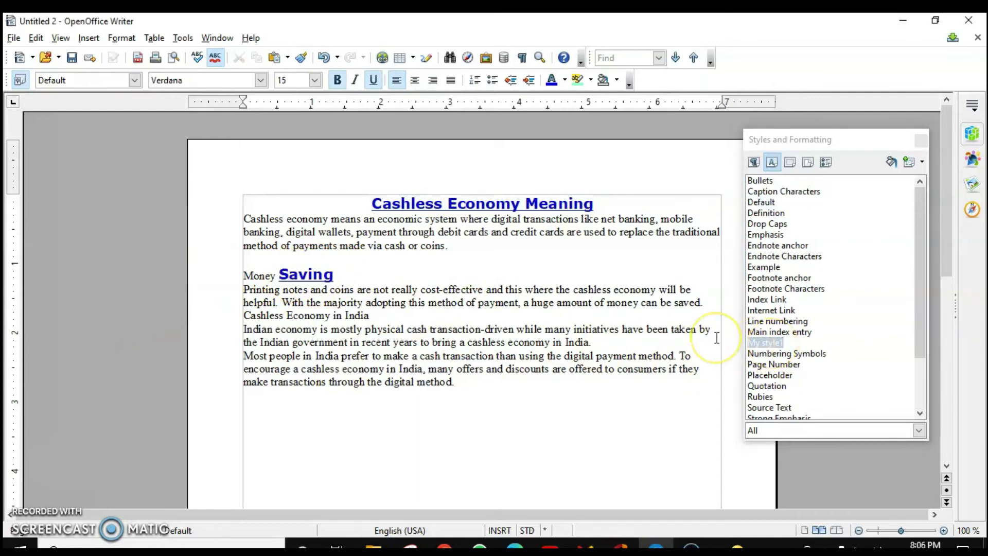
click(278, 273)
drag(278, 273, 366, 266)
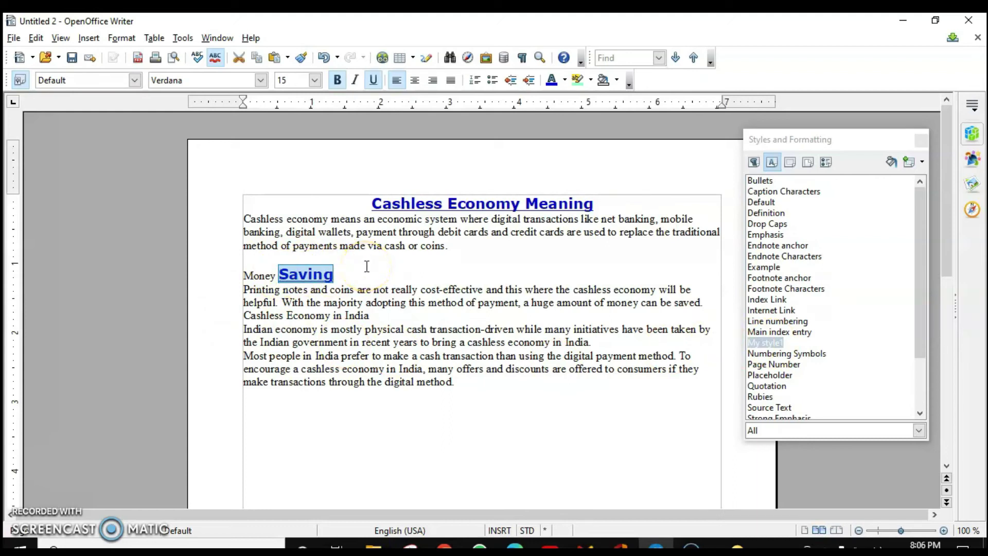
drag(333, 275, 185, 297)
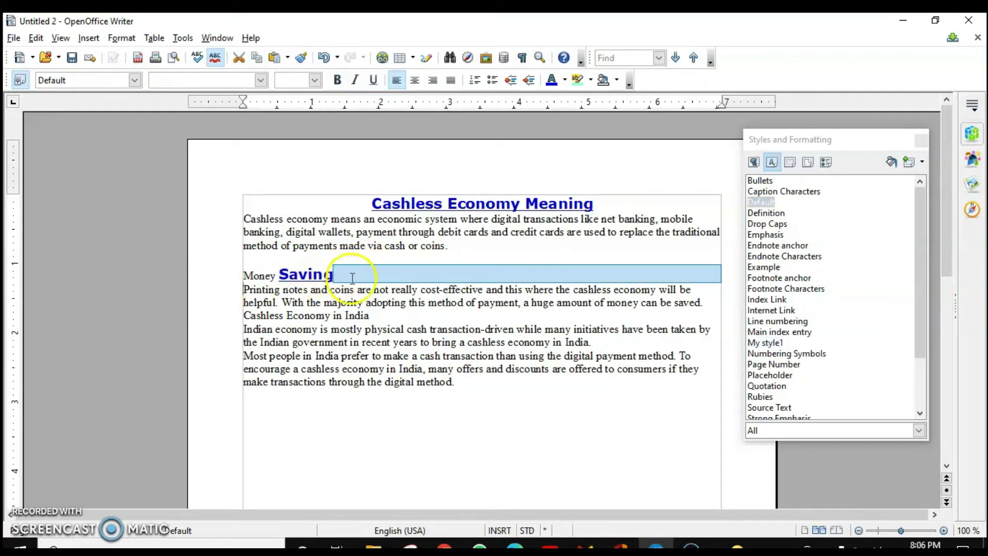
click(341, 313)
key(ctrl+z)
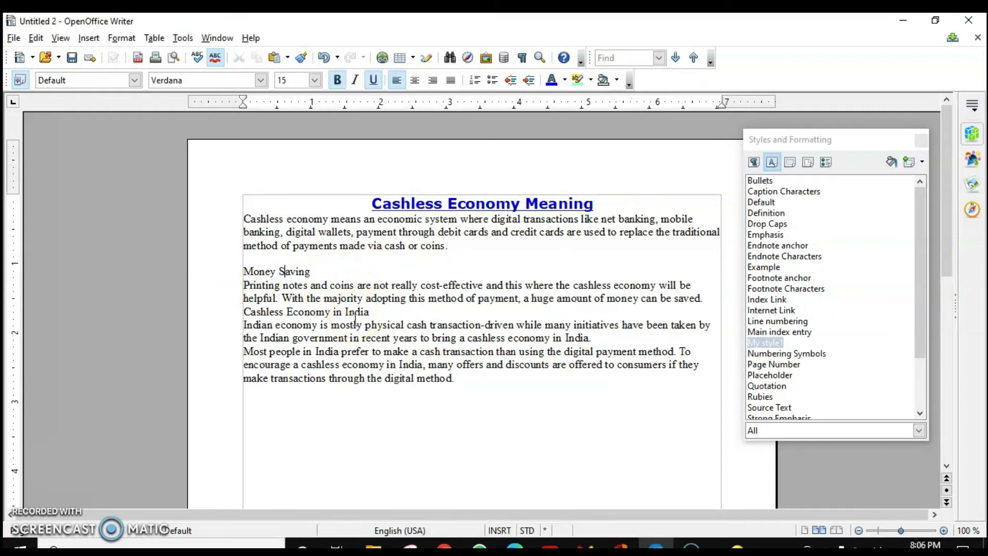
Select the whole "Money Saving" line, apply the My style1 character style to it, and undo the change.
drag(335, 272, 218, 274)
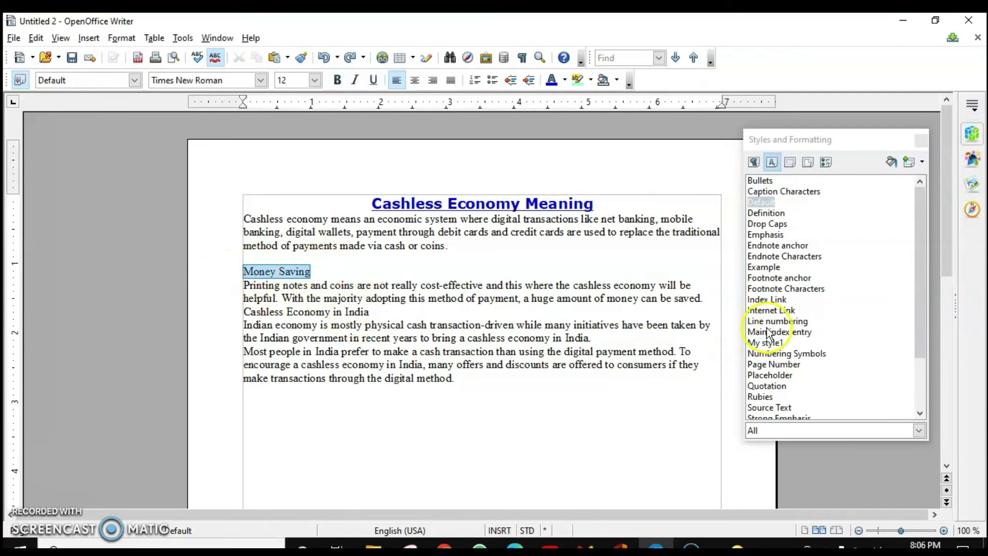
click(764, 344)
double_click(764, 344)
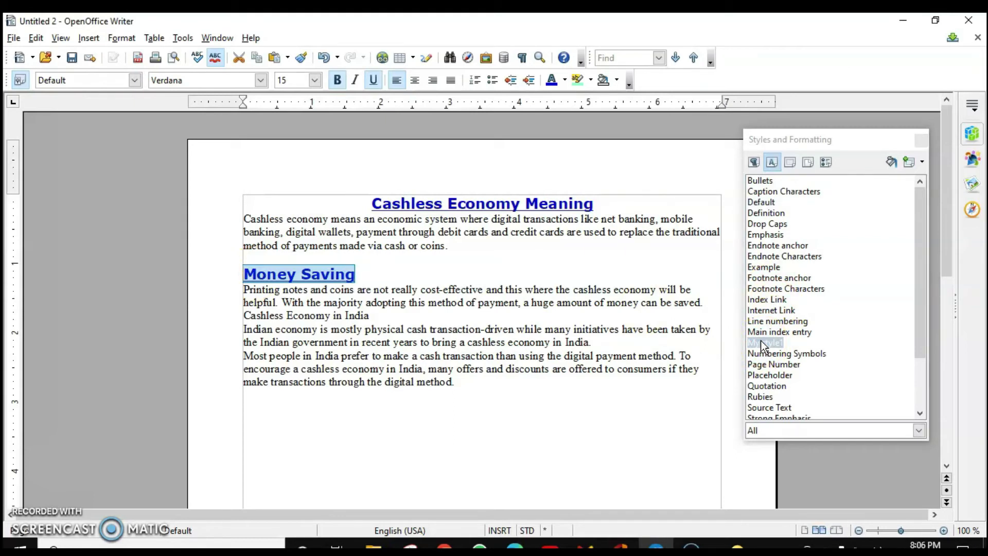
key(ctrl+z)
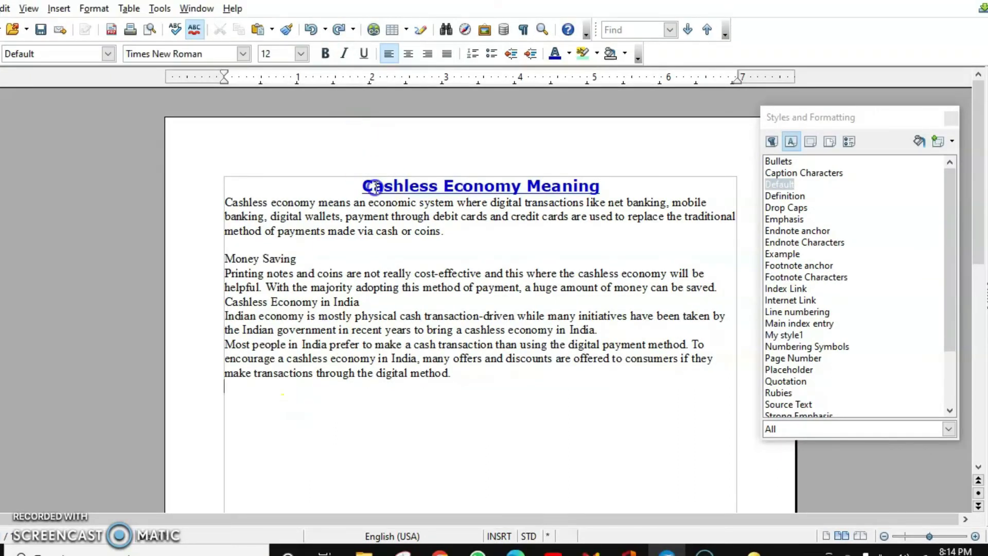
Create a character style named "My style2" by dropping the selected "Cashless Economy Meaning" heading onto the character style list.
drag(366, 186, 608, 189)
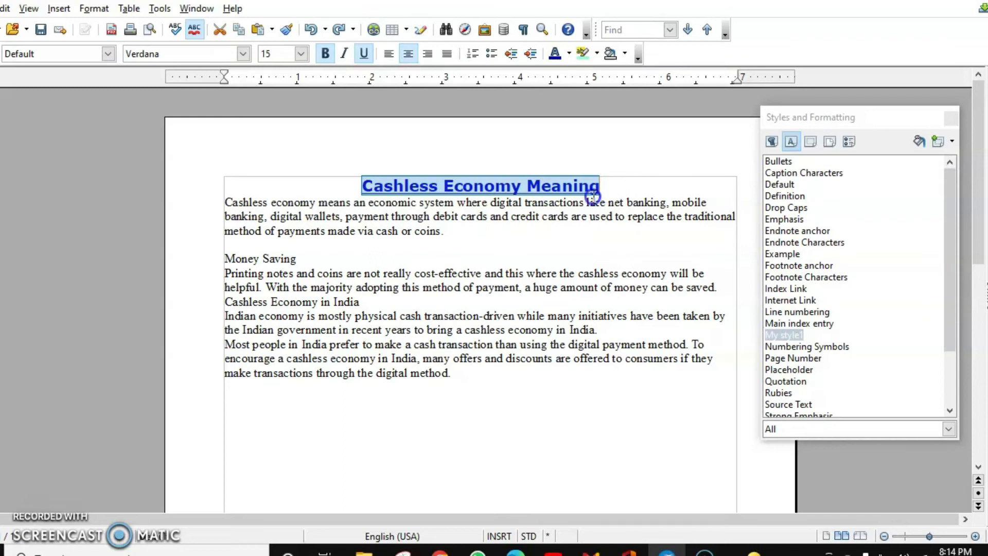
drag(565, 185, 696, 205)
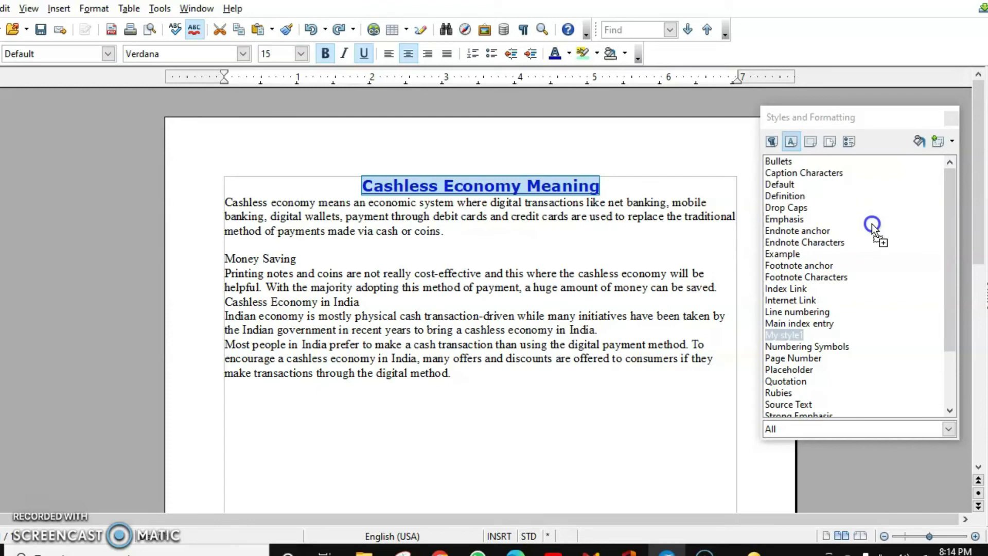
drag(875, 223, 875, 222)
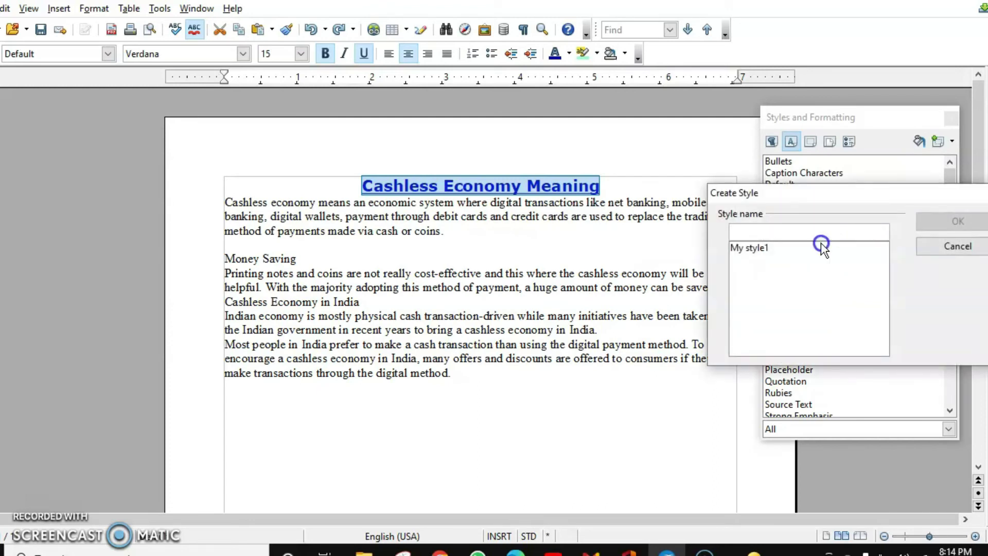
text(My )
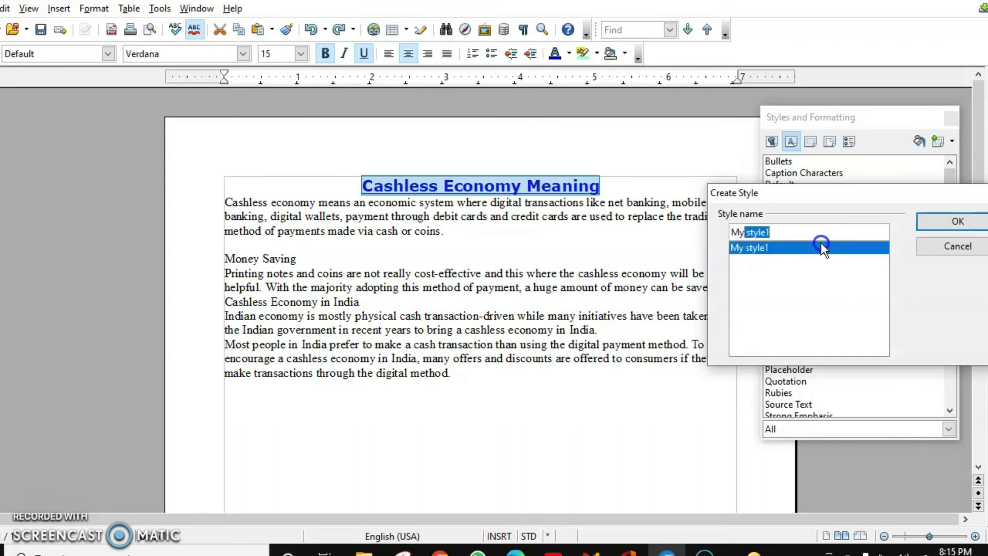
text(style)
key(BackSpace)
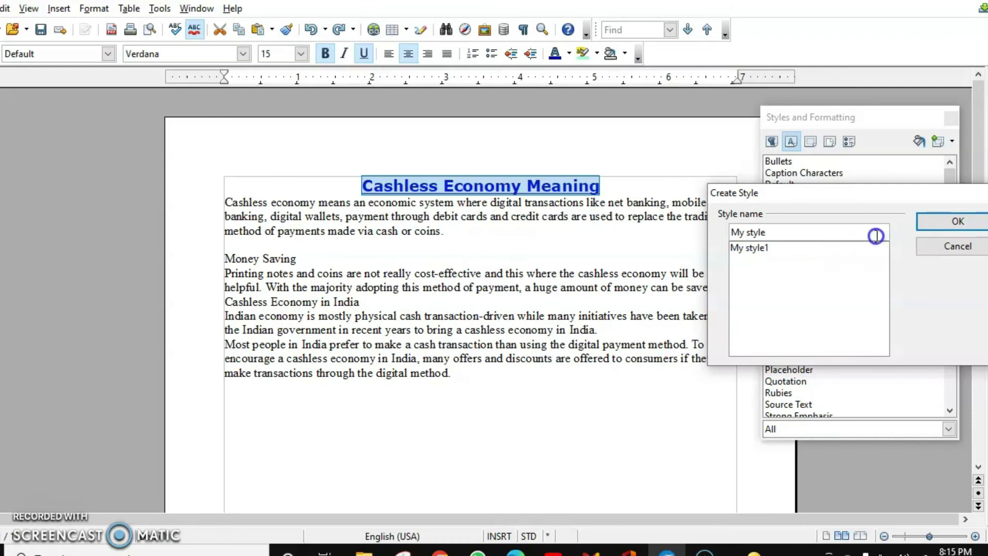
text(2)
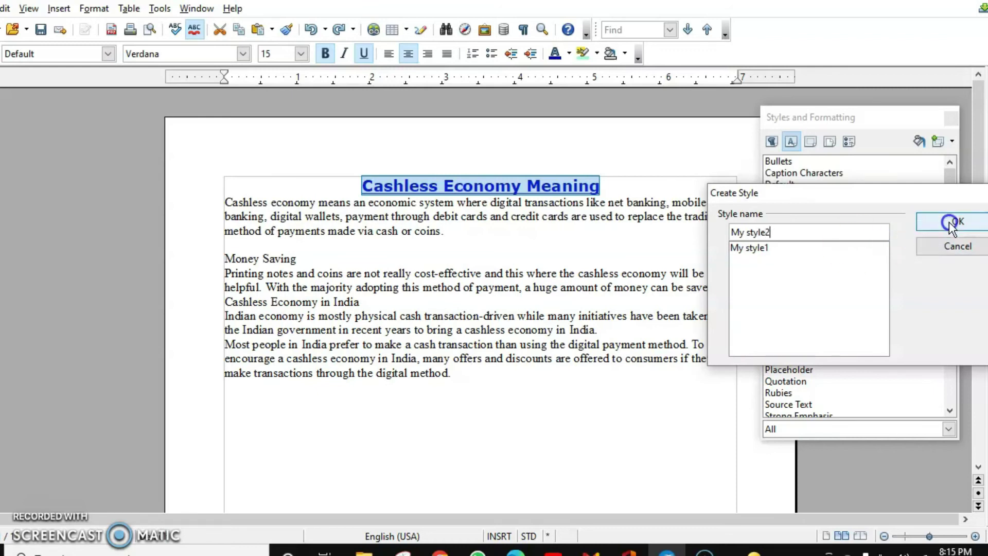
click(955, 221)
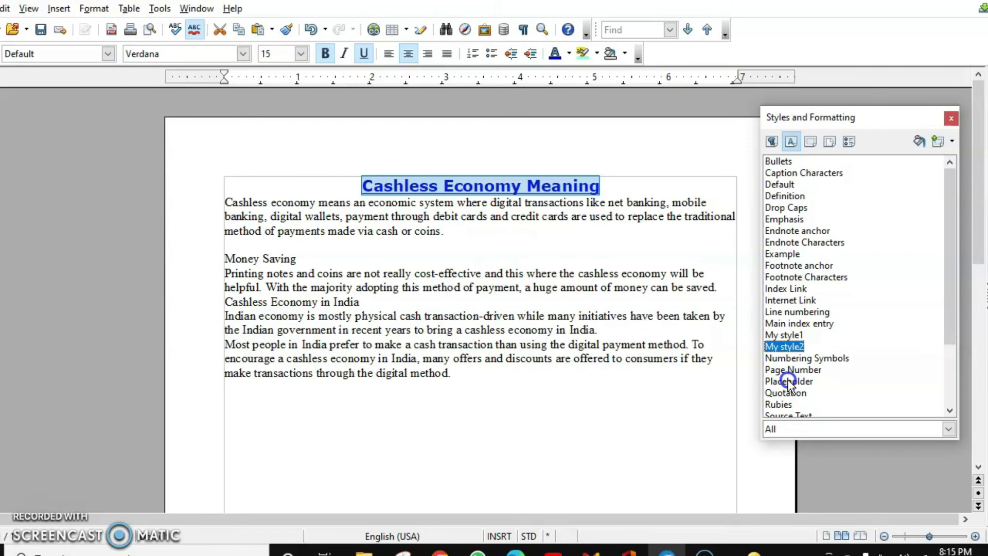
Show the paragraph styles and start a new paragraph style based on Contents 2, named "Para1".
click(771, 141)
right_click(867, 247)
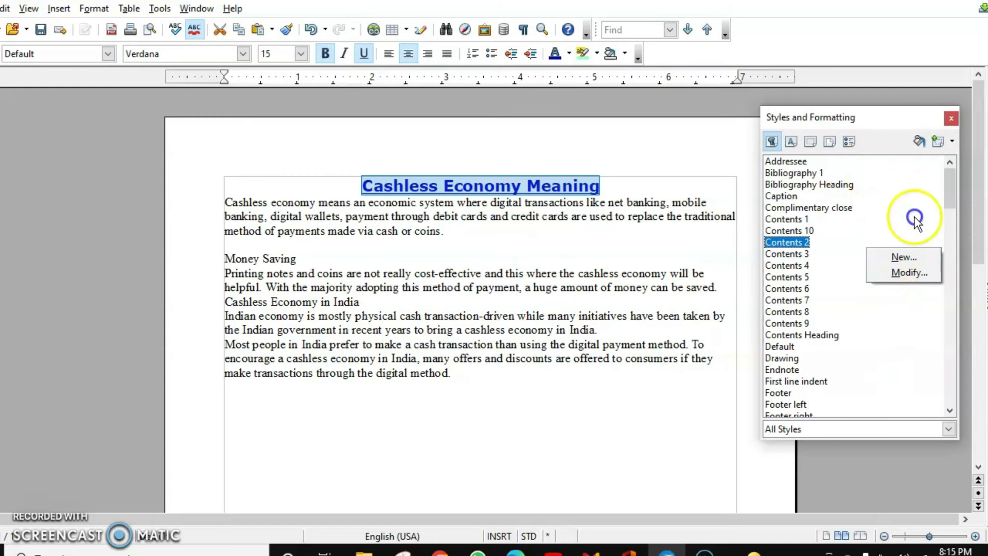
click(916, 258)
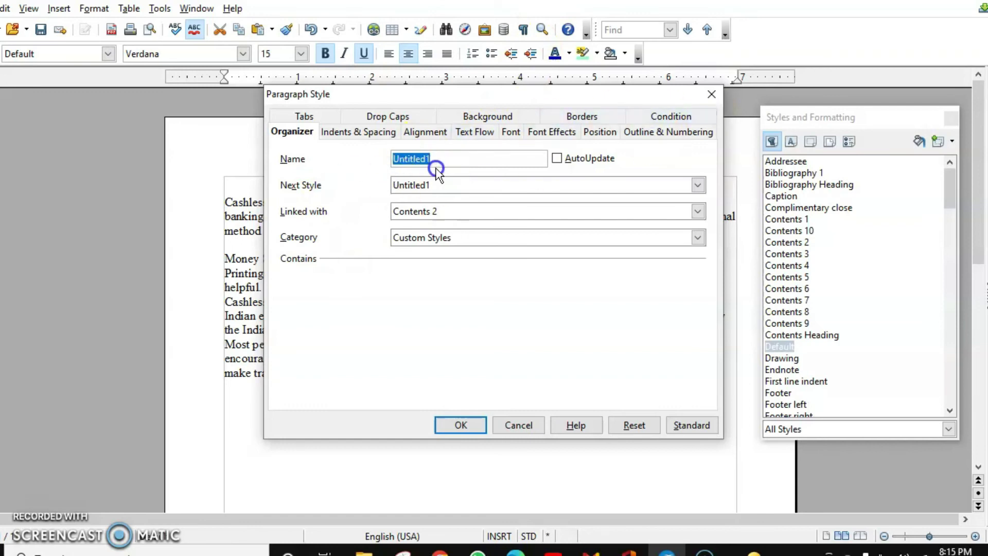
text(Para1)
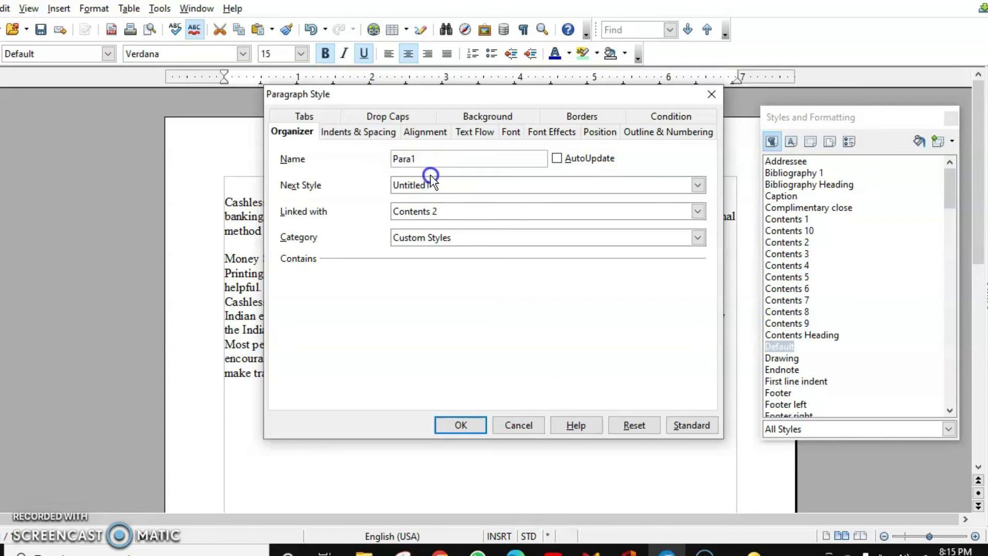
Set the Para1 style's spacing to 0.04" above and 0.06" below the paragraph, with justified alignment.
click(368, 135)
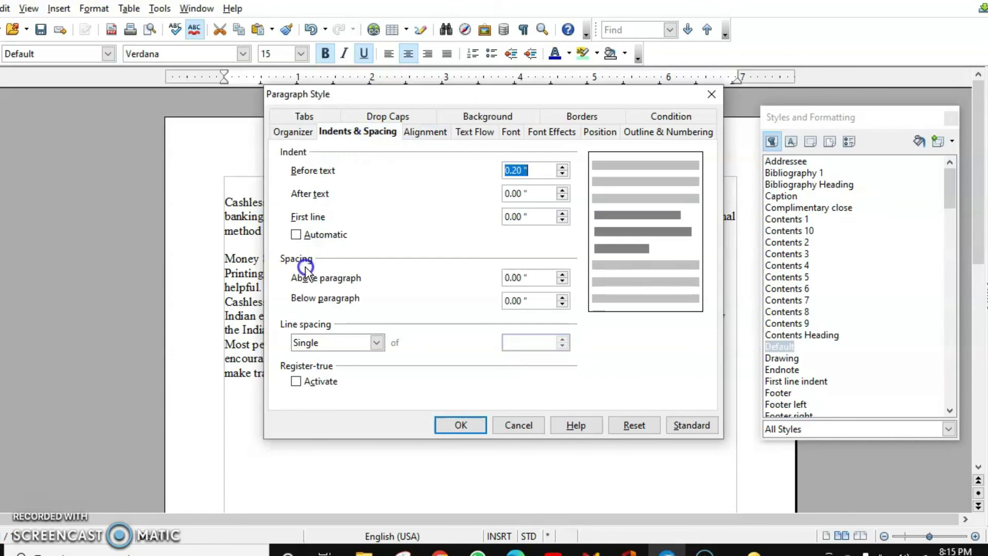
click(563, 276)
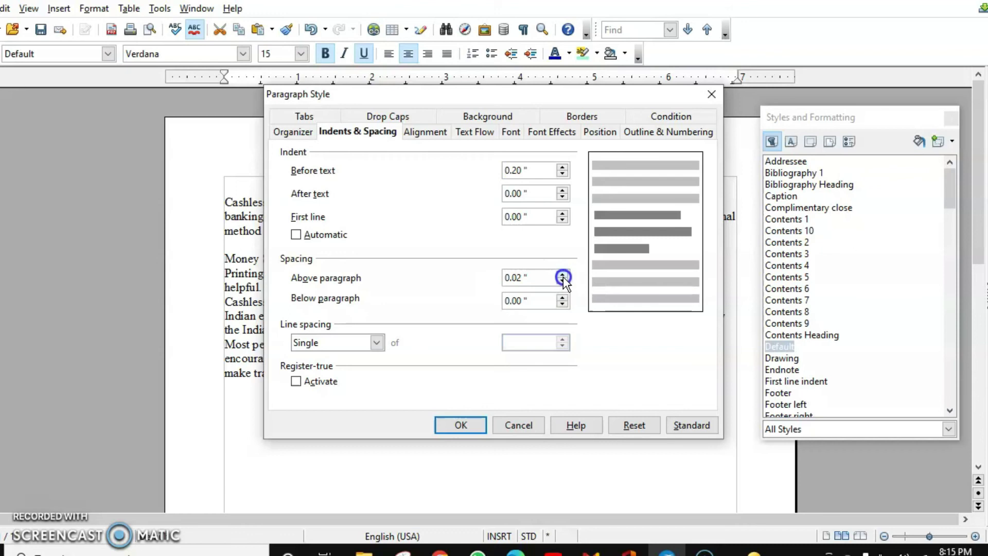
click(563, 277)
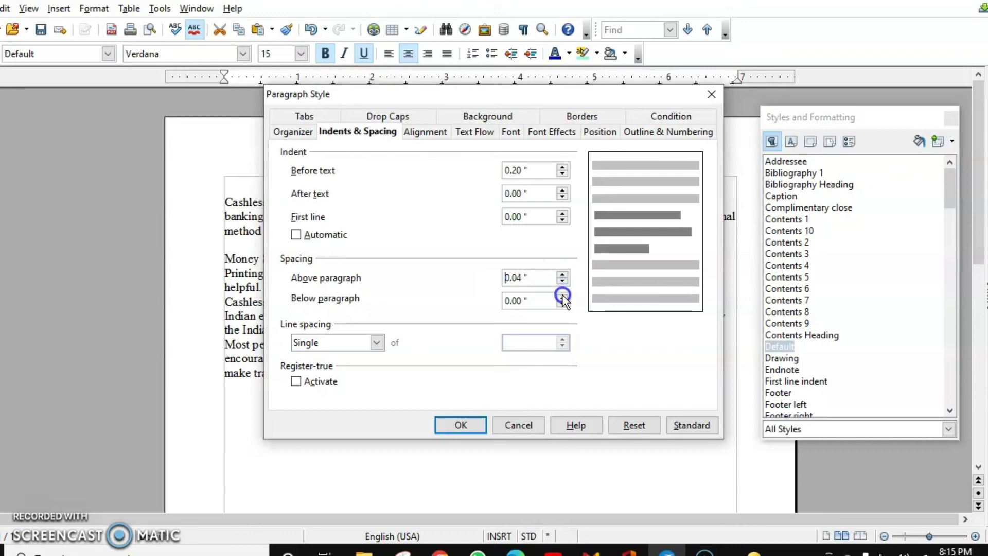
click(562, 298)
click(562, 297)
click(563, 297)
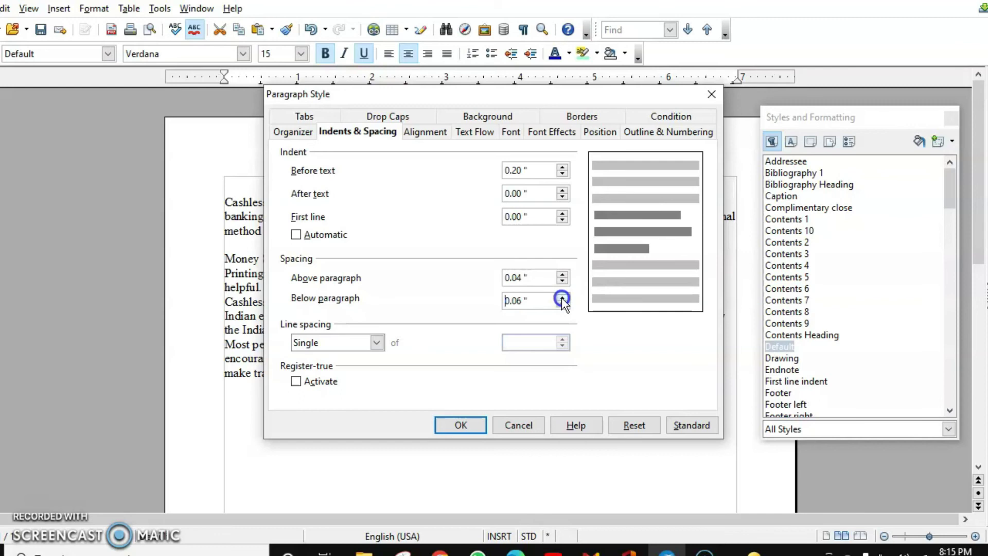
click(412, 133)
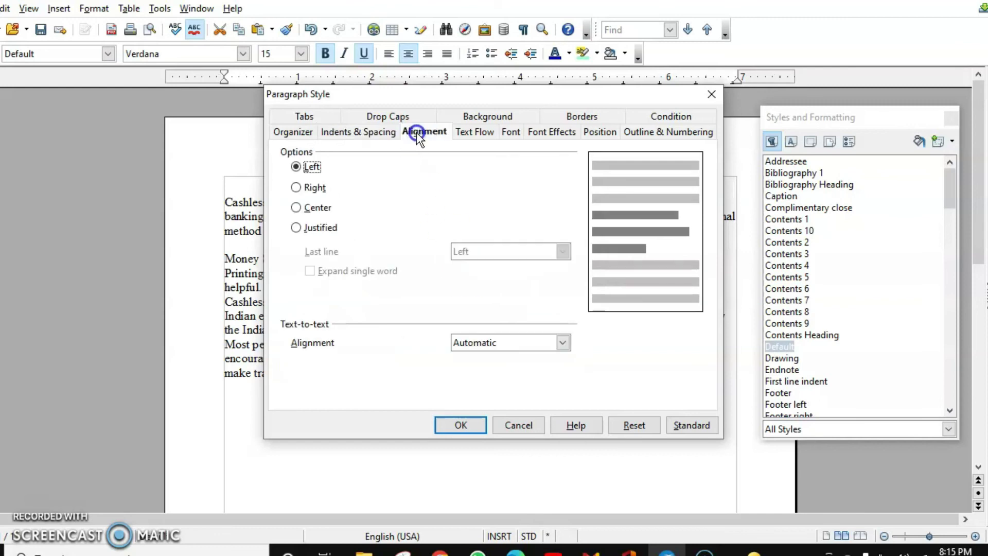
click(324, 228)
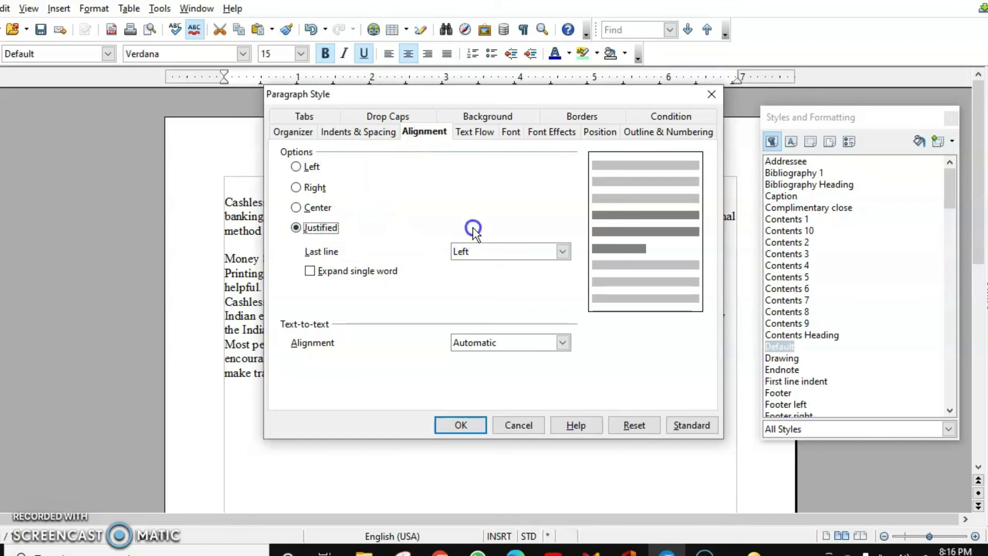
Set the Para1 style's font to Segoe UI Emoji, Bold Italic, 15 pt.
click(511, 132)
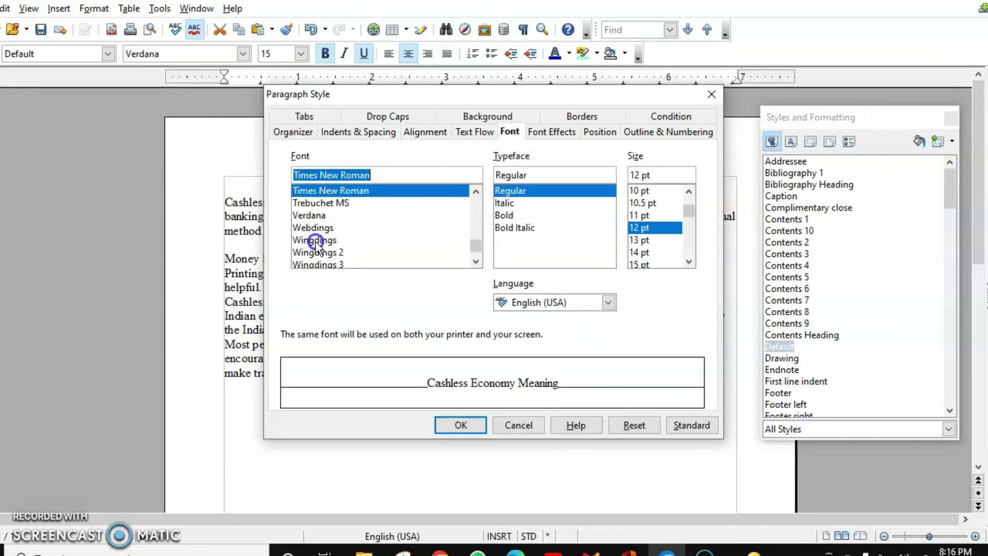
scroll(317, 239, down, 3)
scroll(327, 221, up, 4)
scroll(327, 220, up, 1)
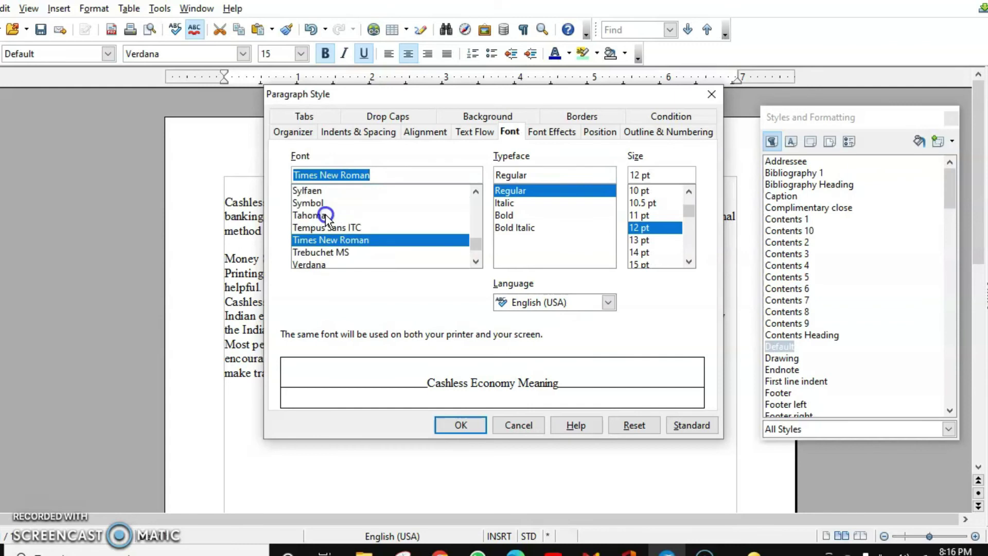
scroll(326, 217, up, 3)
scroll(326, 217, up, 2)
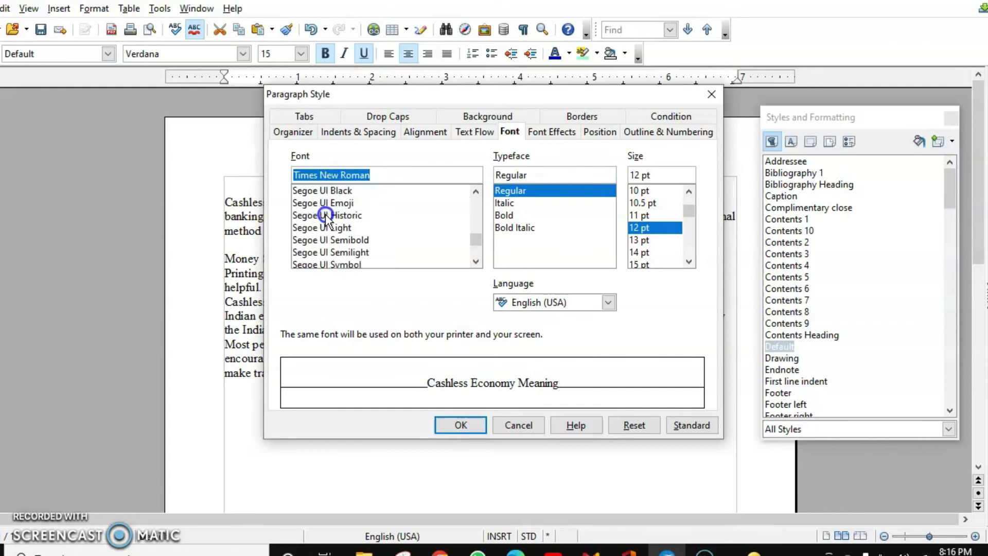
click(330, 204)
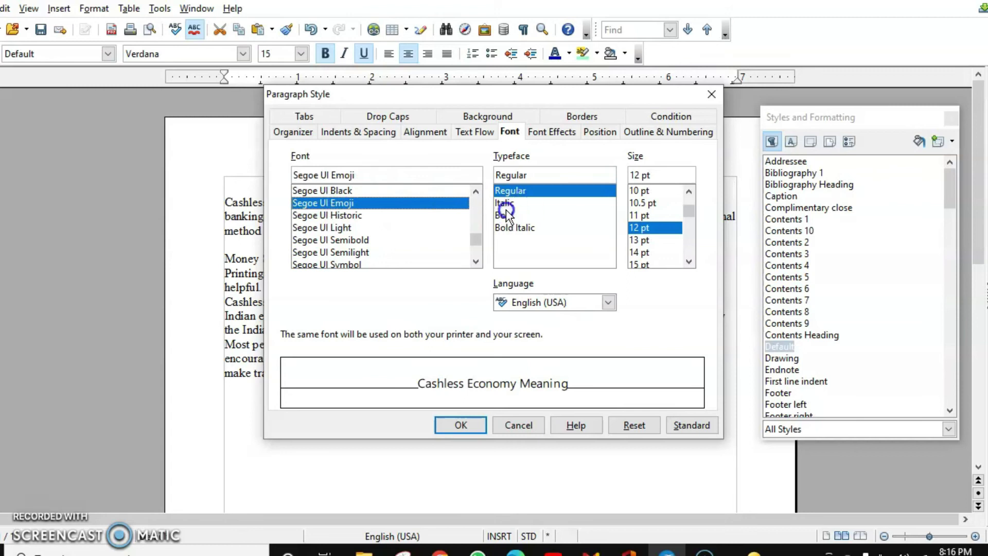
click(514, 227)
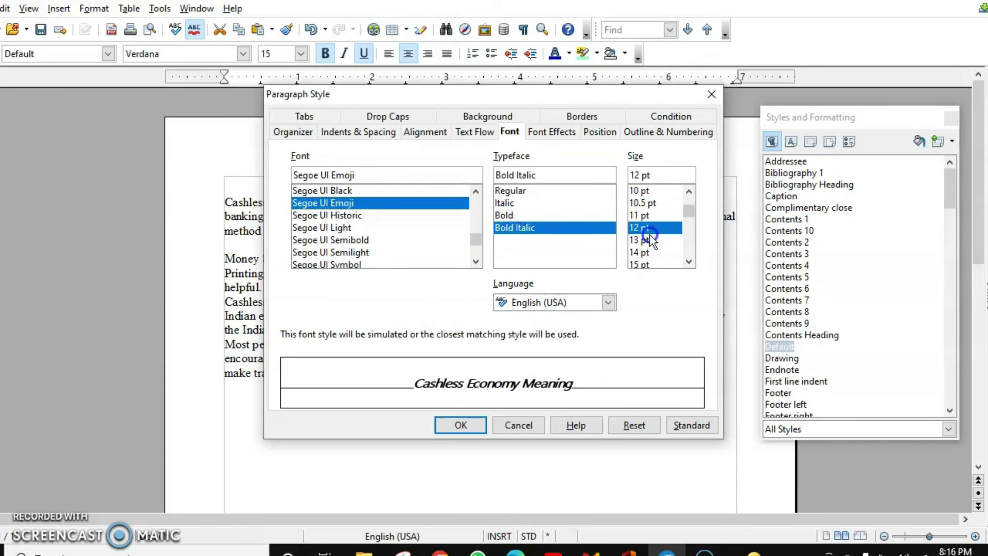
click(644, 264)
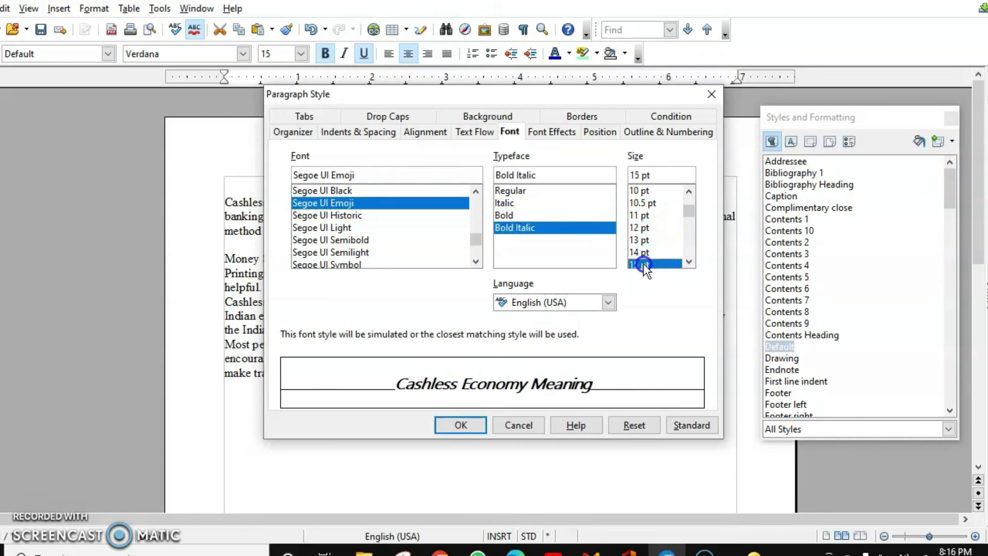
Give the Para1 style a Blue font color and a shadow effect, and save the new style.
click(563, 133)
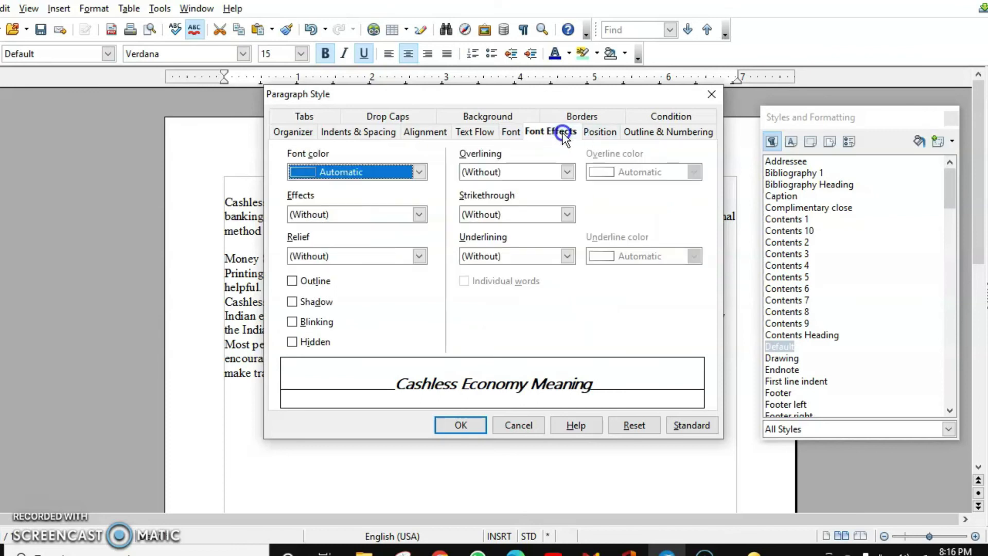
click(419, 171)
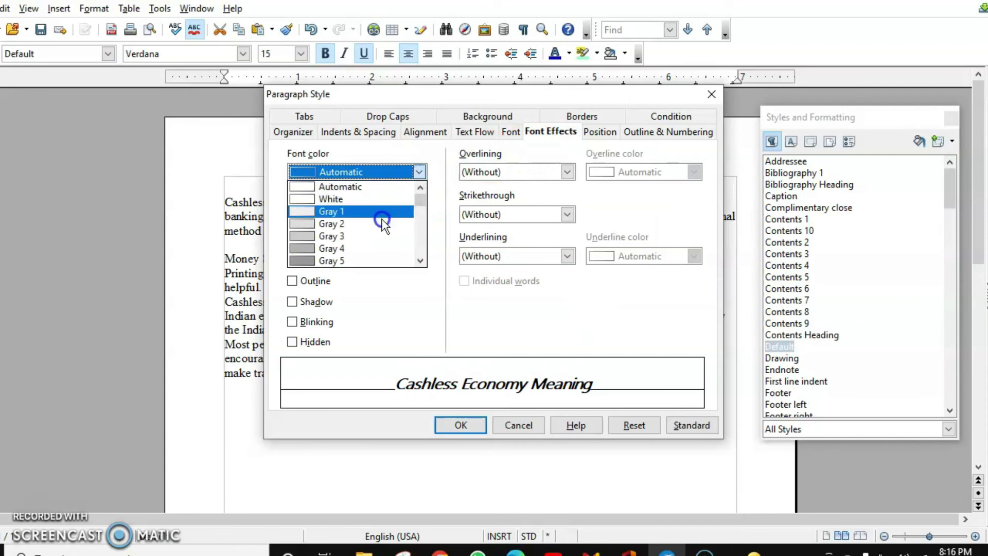
scroll(373, 241, down, 6)
scroll(371, 242, down, 1)
scroll(370, 238, up, 1)
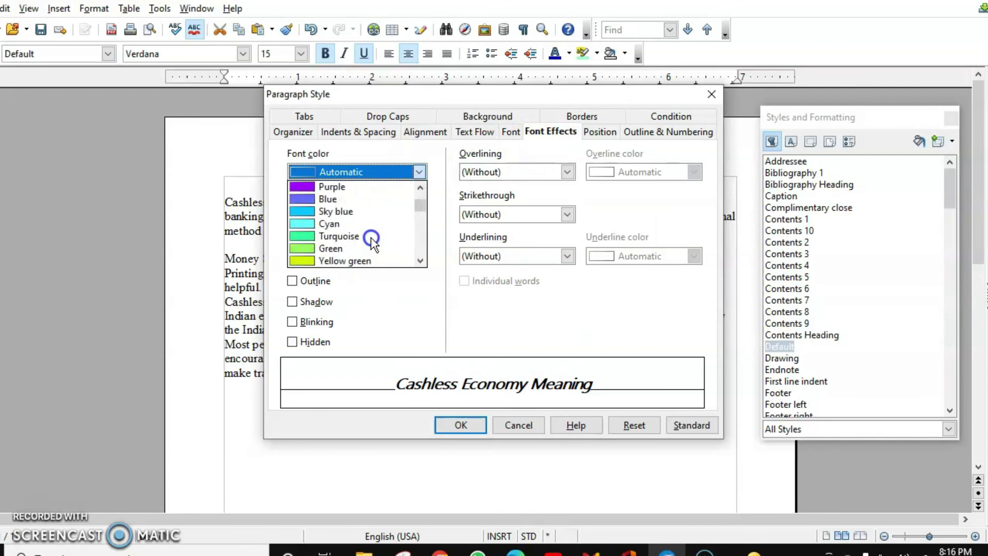
click(356, 198)
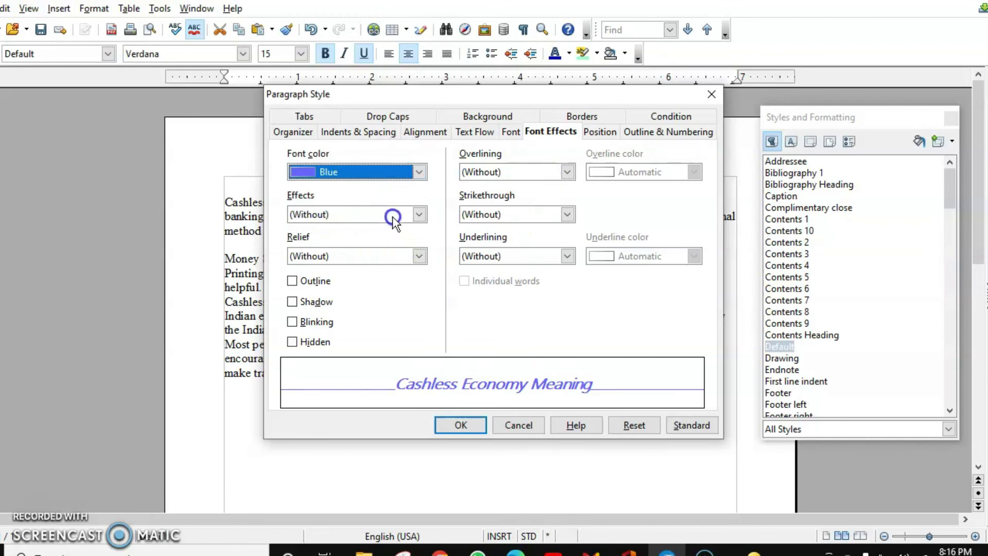
click(423, 211)
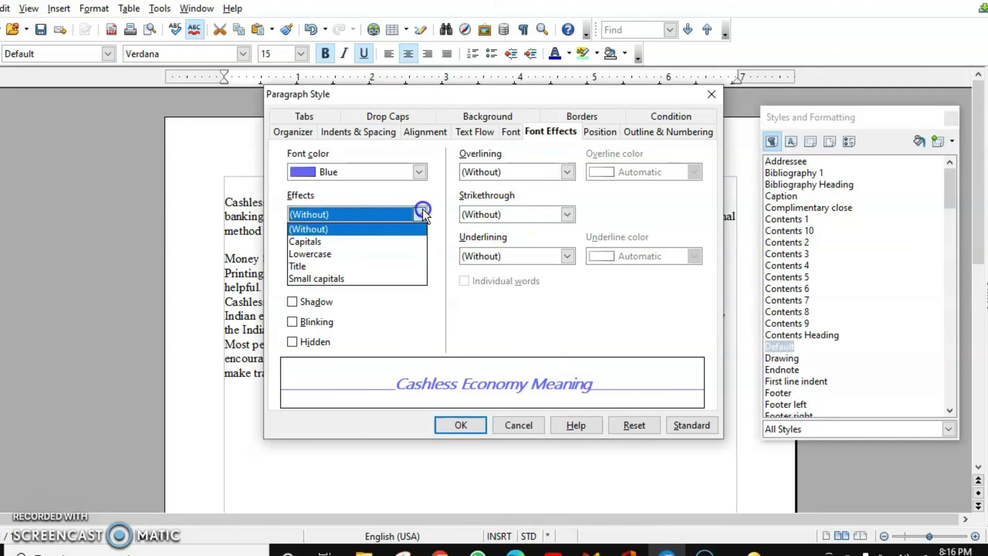
click(420, 215)
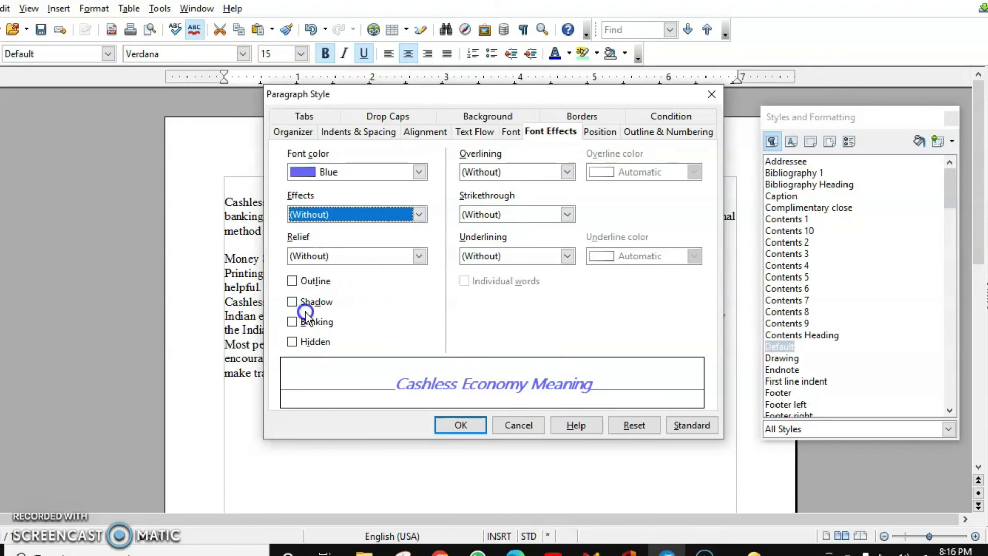
click(316, 302)
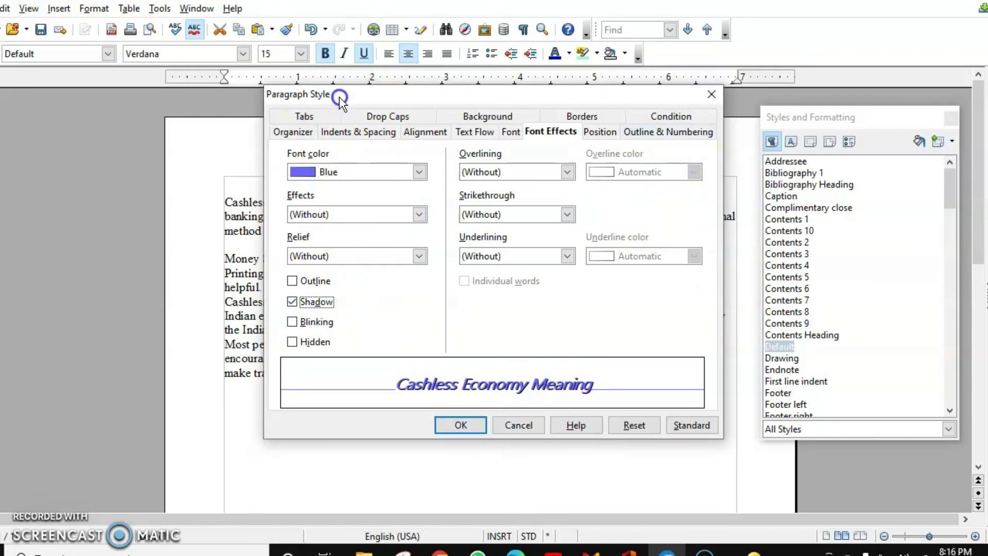
click(448, 426)
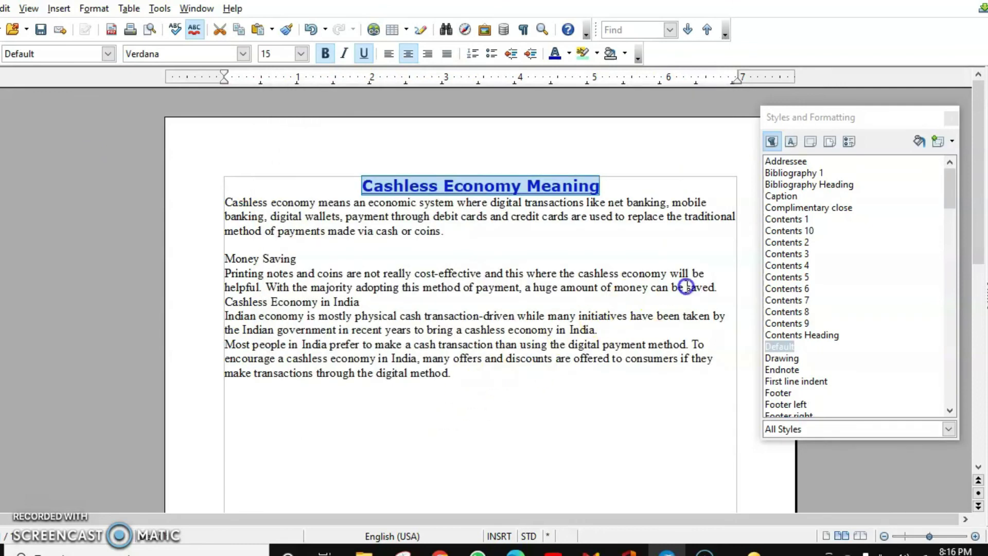
Apply the Para1 paragraph style to the "Money Saving" line and select that line's text.
scroll(807, 298, down, 7)
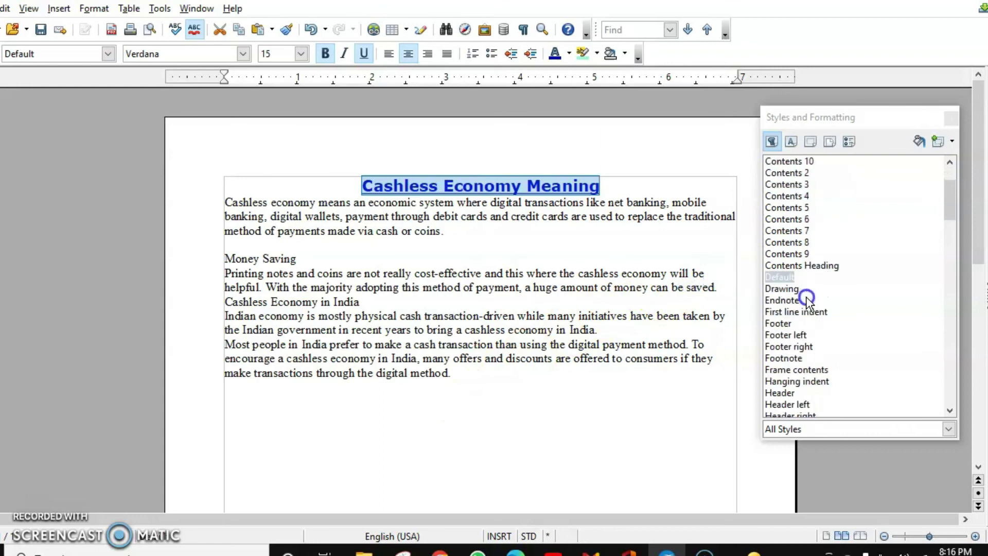
scroll(807, 301, down, 20)
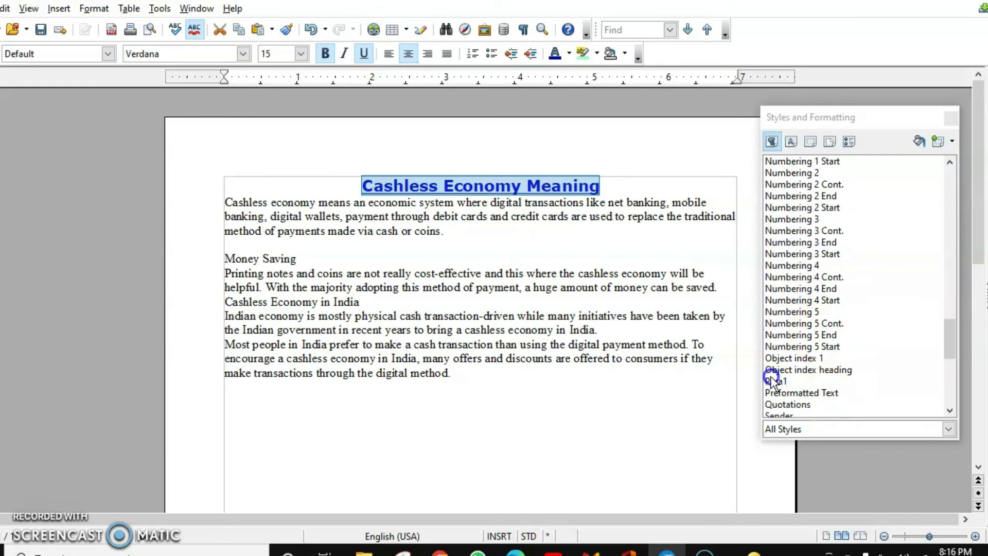
click(237, 258)
scroll(821, 296, down, 20)
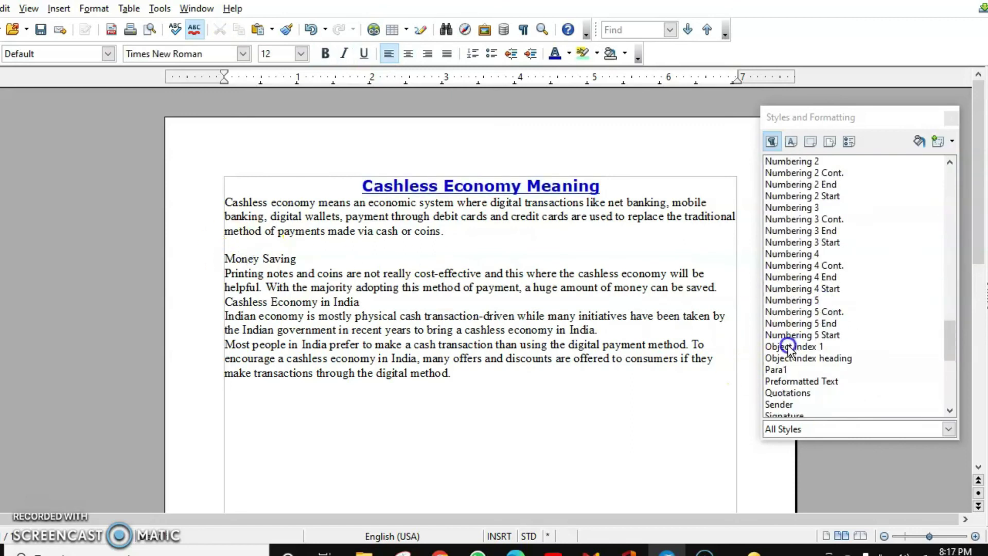
double_click(771, 369)
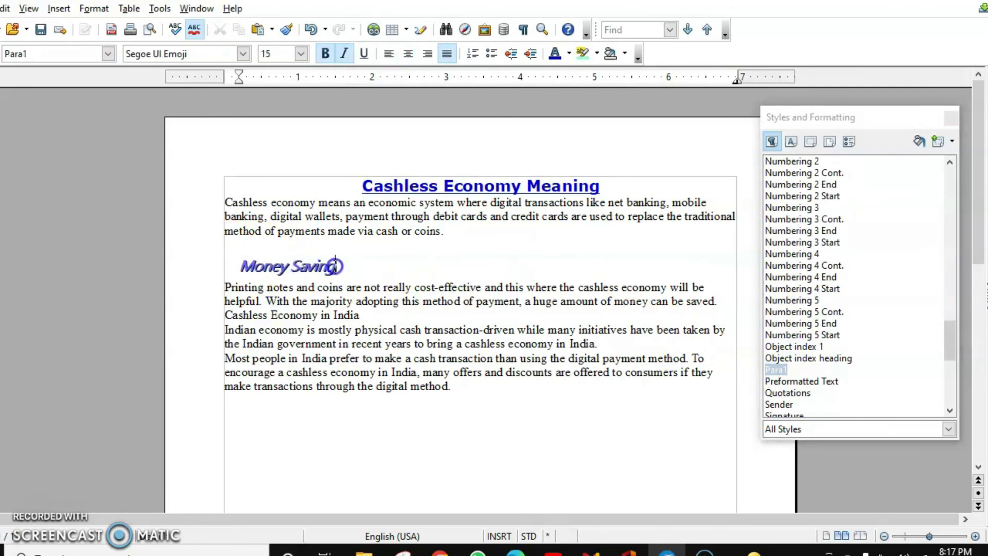
drag(335, 267, 239, 266)
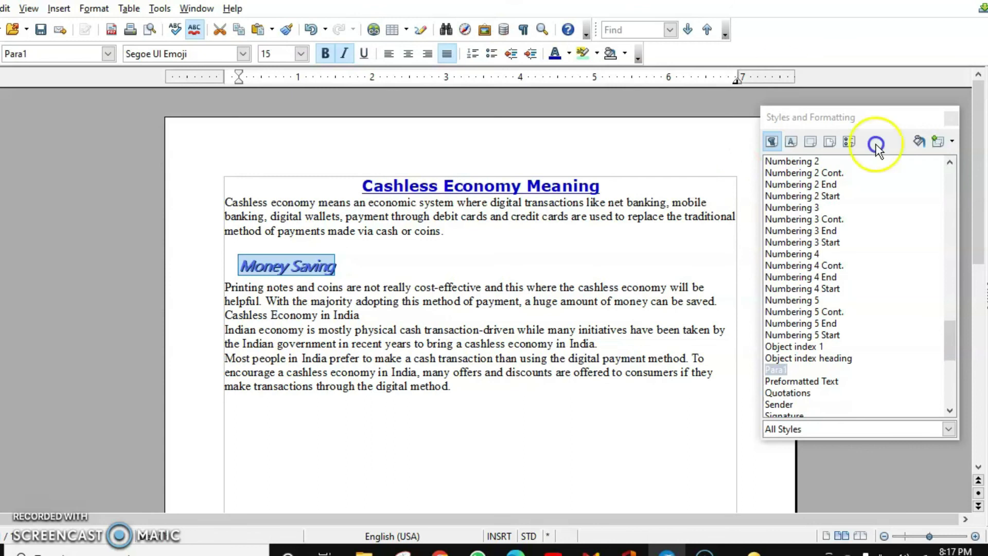
Apply the My style1 character style to the selected "Money Saving" text.
scroll(867, 323, up, 2)
scroll(854, 306, up, 4)
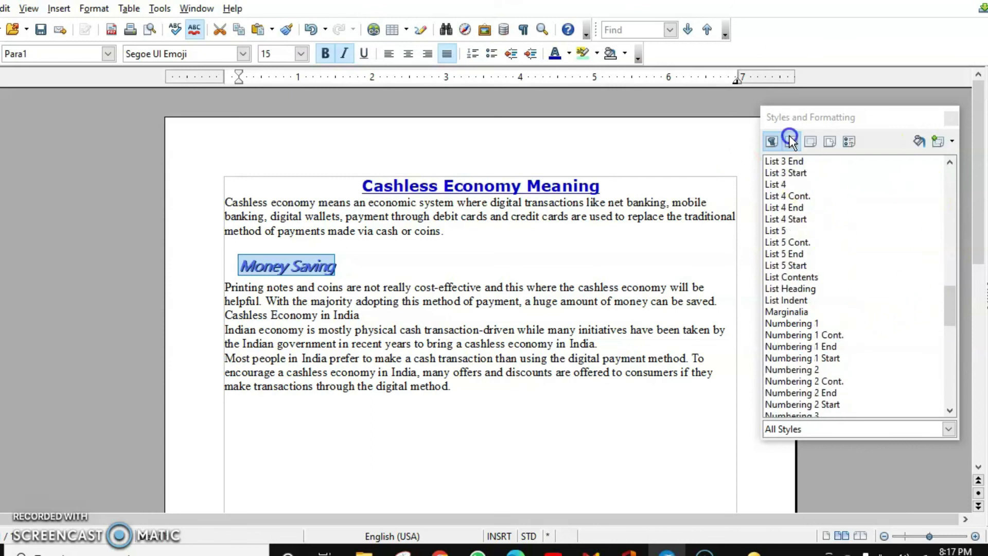
click(791, 140)
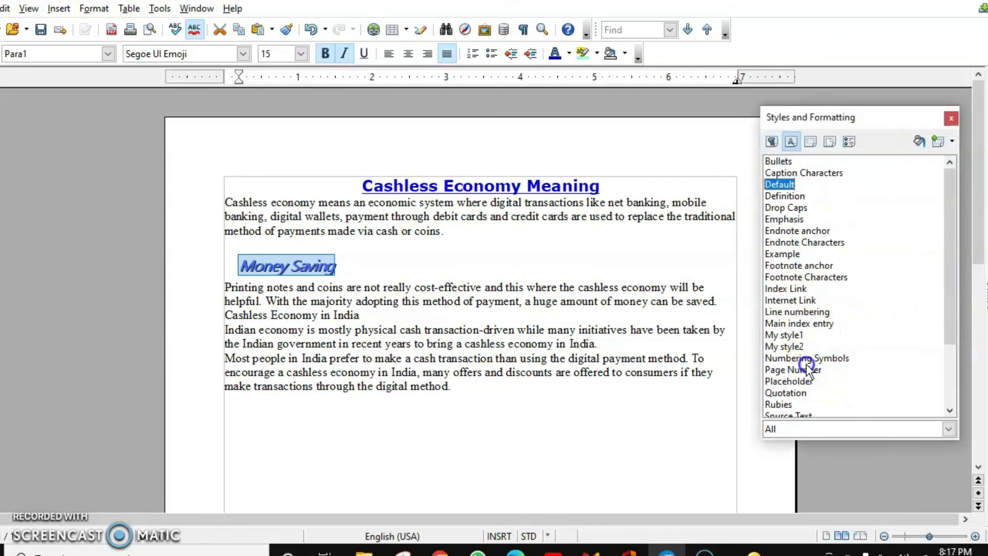
double_click(796, 335)
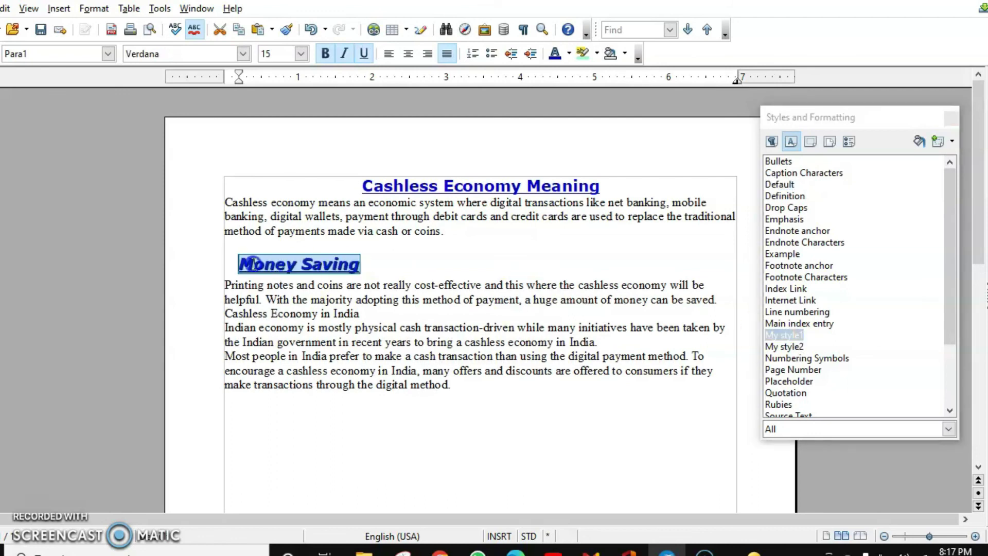
Reselect the "Money Saving" text and modify the My style1 character style's font to Yu Gothic, Bold, 18 pt.
click(276, 265)
drag(244, 268, 391, 266)
click(785, 346)
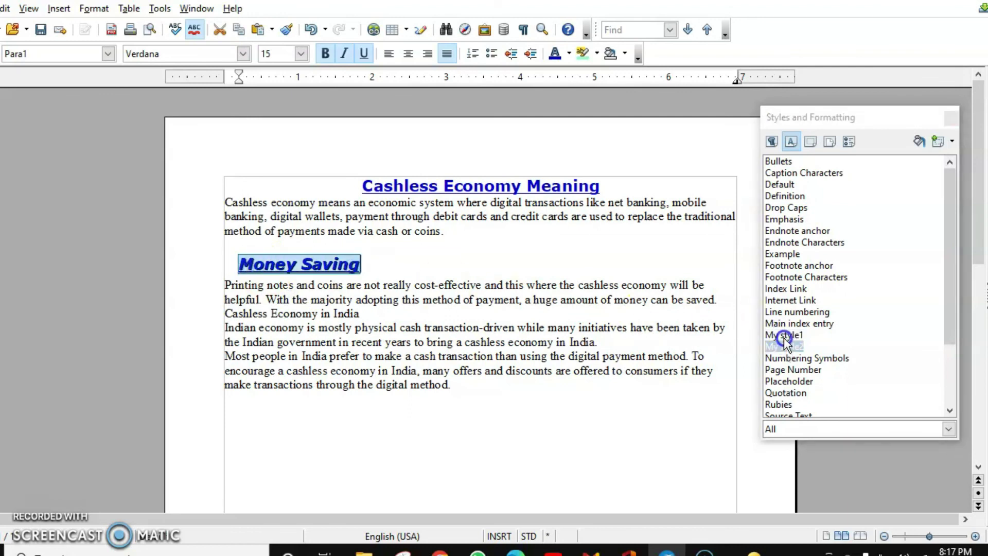
click(783, 335)
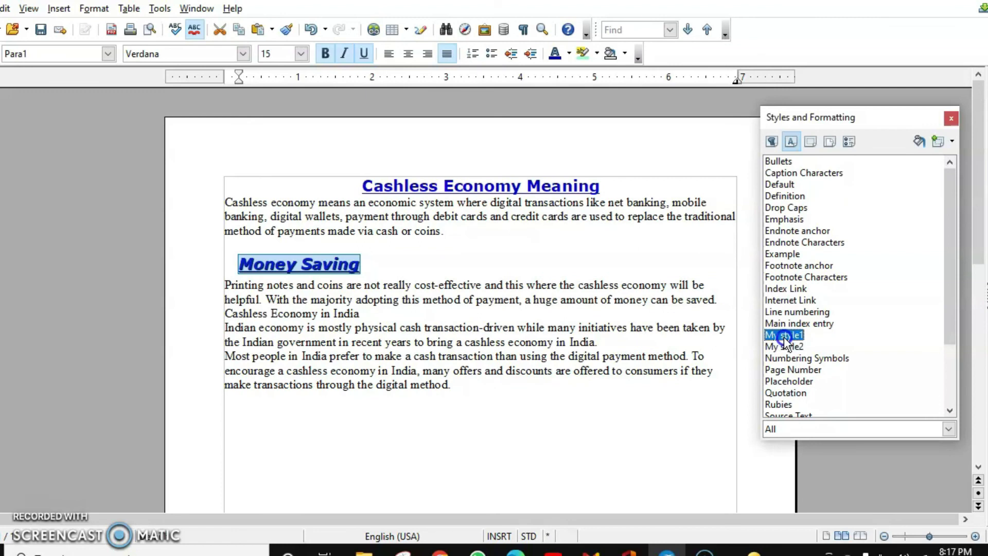
right_click(783, 334)
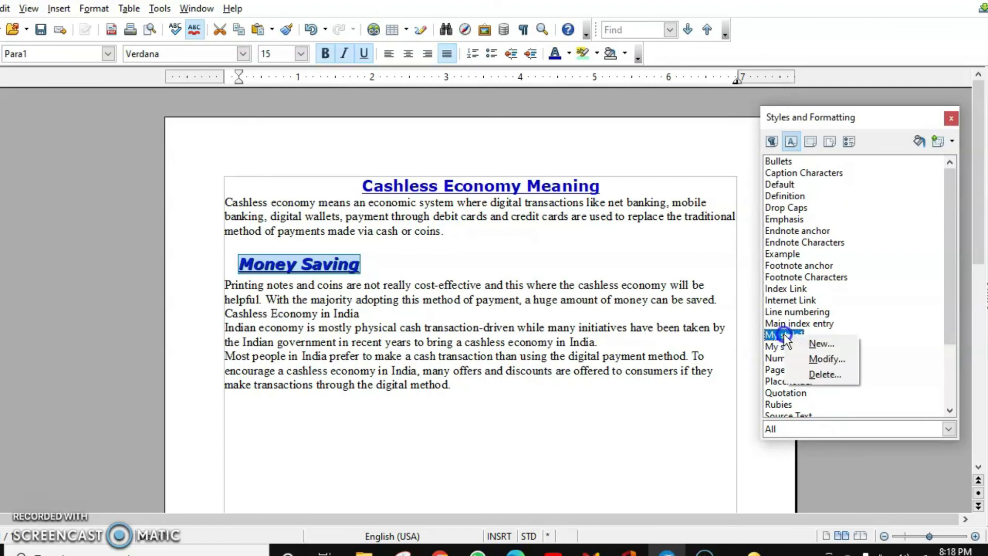
click(824, 360)
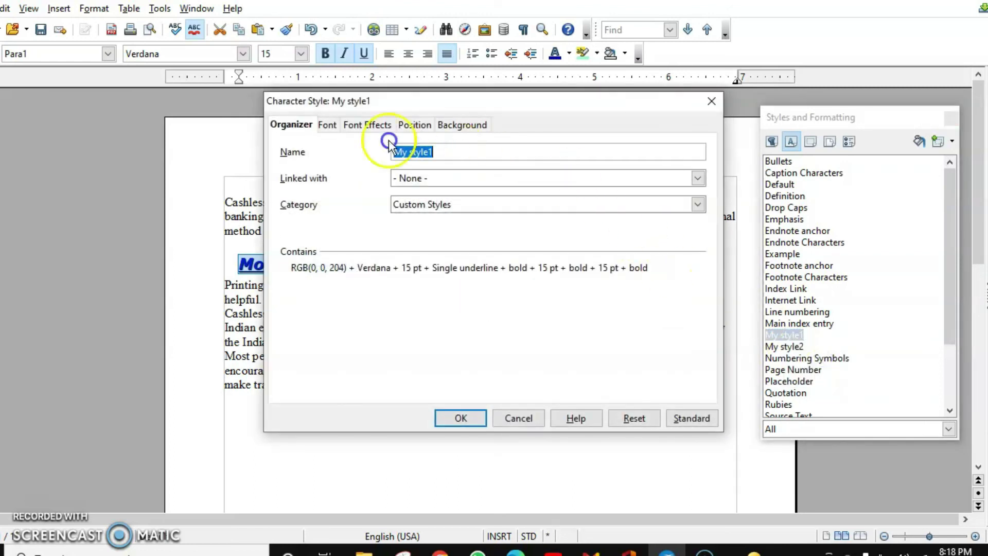
click(329, 126)
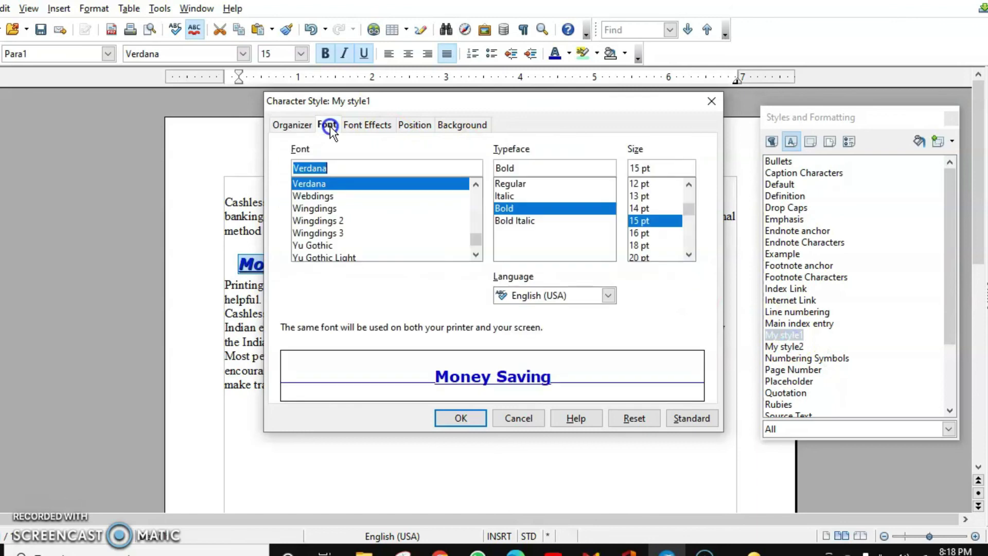
click(317, 246)
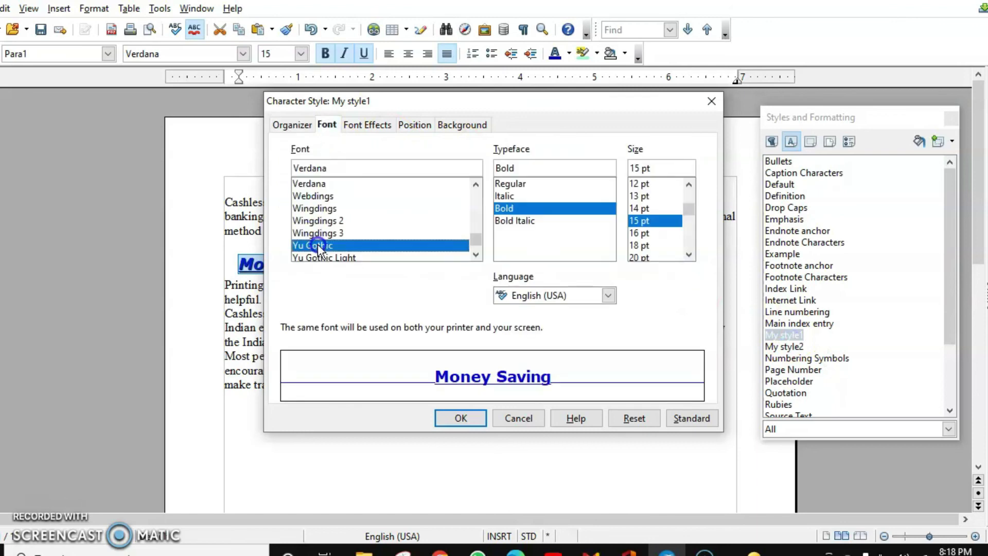
click(653, 226)
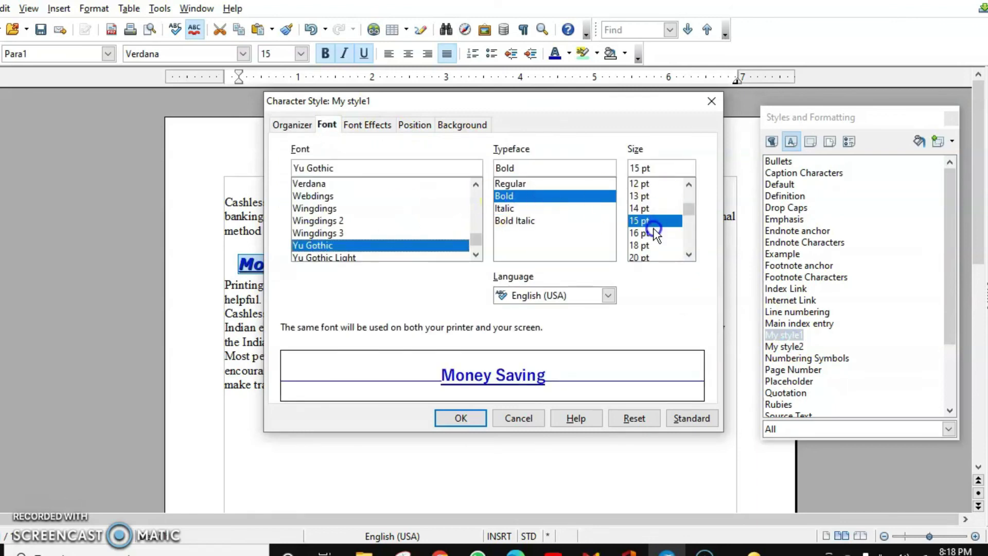
click(650, 245)
click(409, 166)
Turn on blinking for the My style1 character style, set its background to Sky blue 10, and save the changes.
click(369, 127)
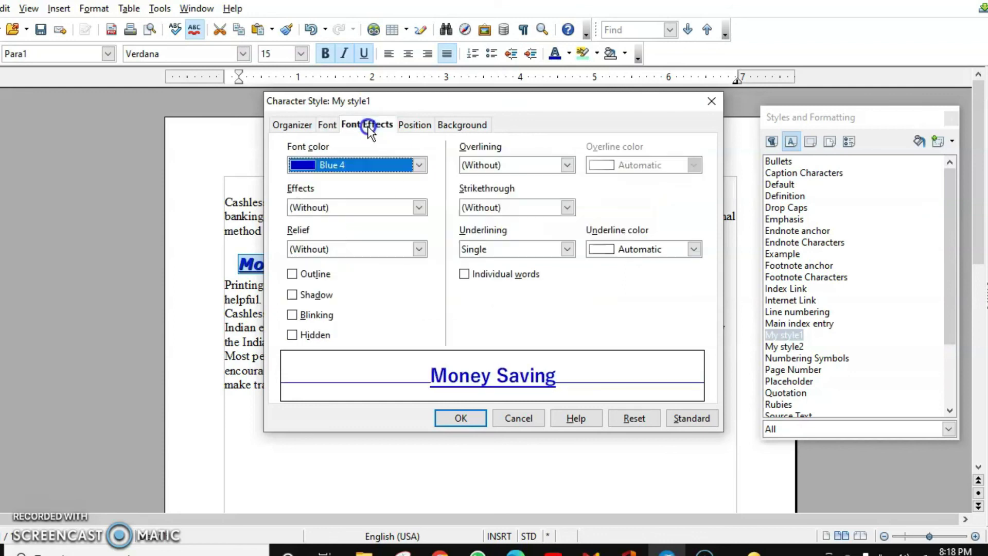
click(309, 315)
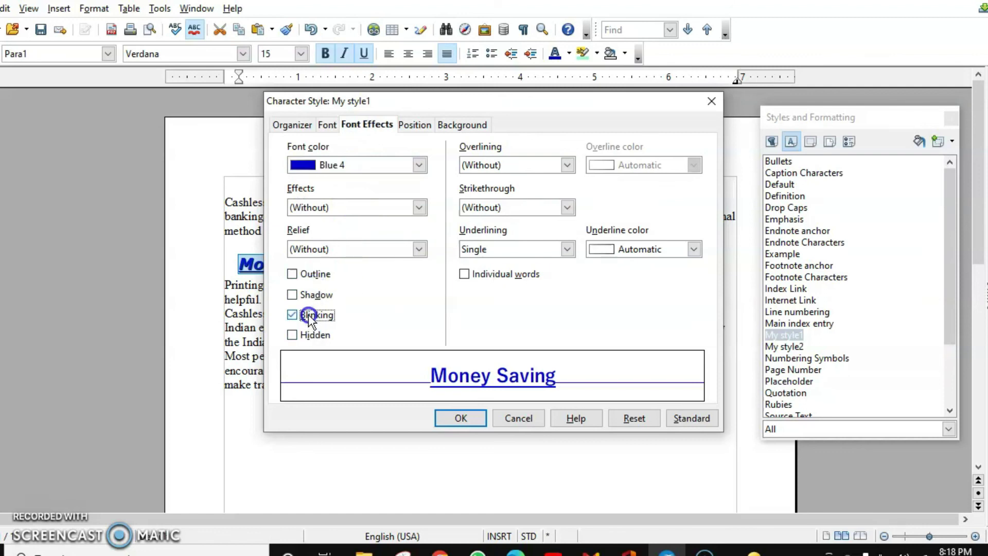
click(441, 125)
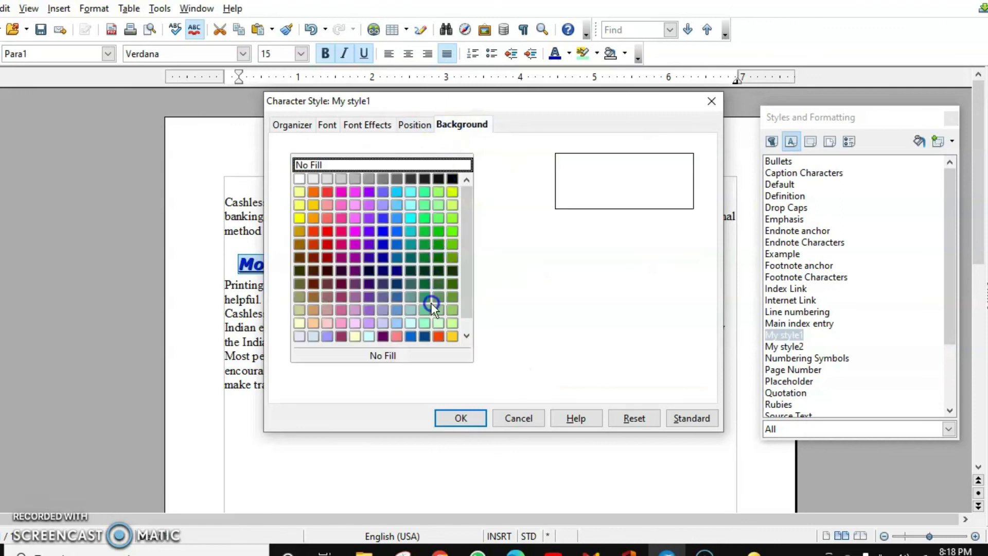
click(425, 323)
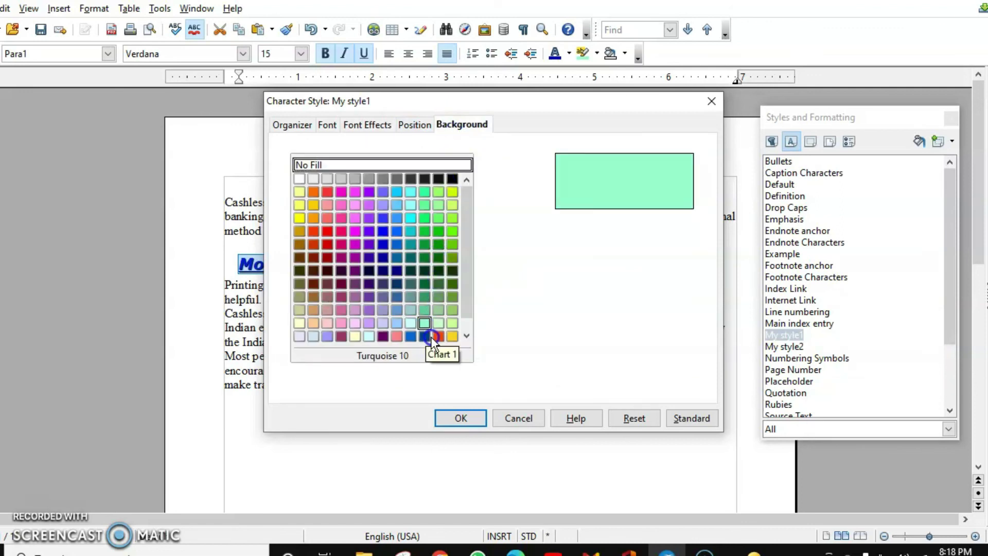
click(396, 323)
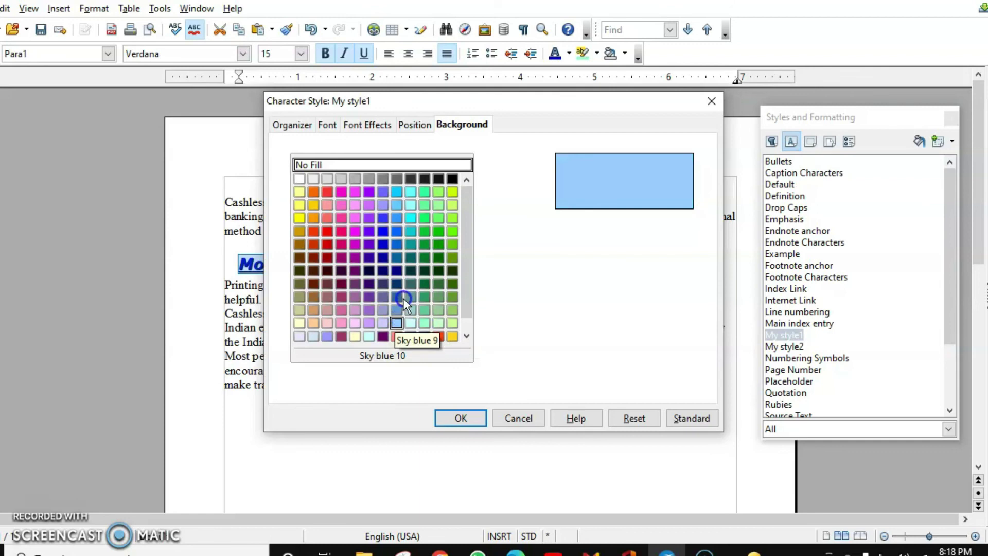
click(460, 419)
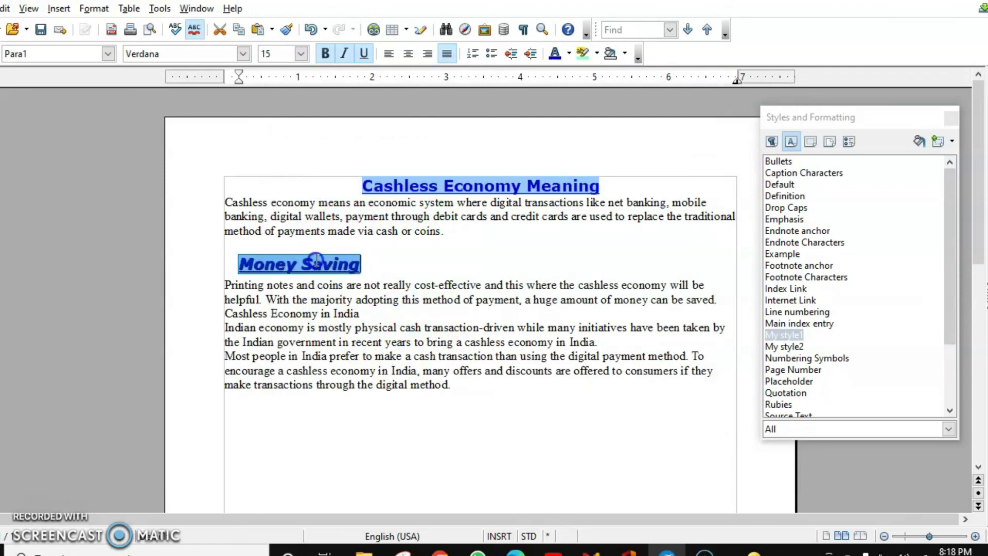
double_click(795, 347)
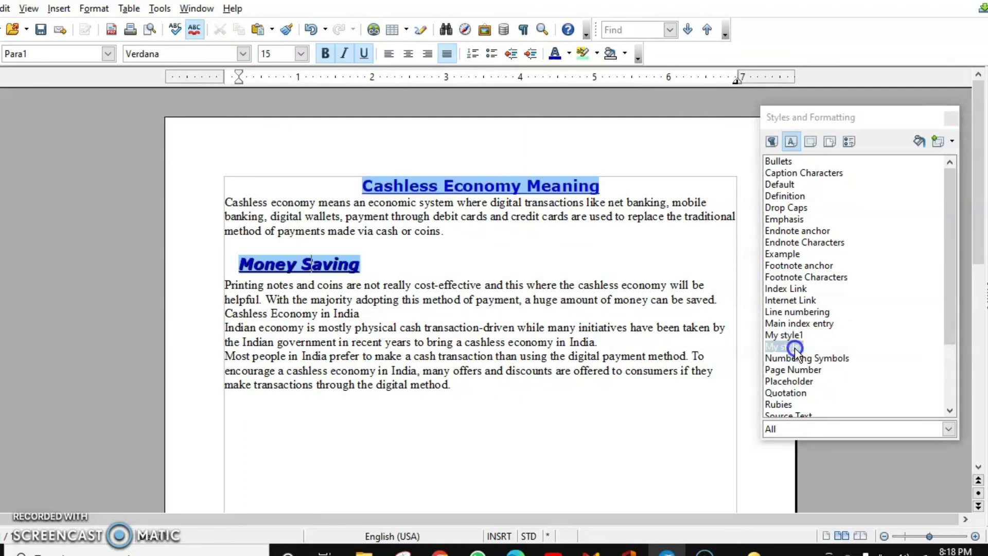
click(773, 139)
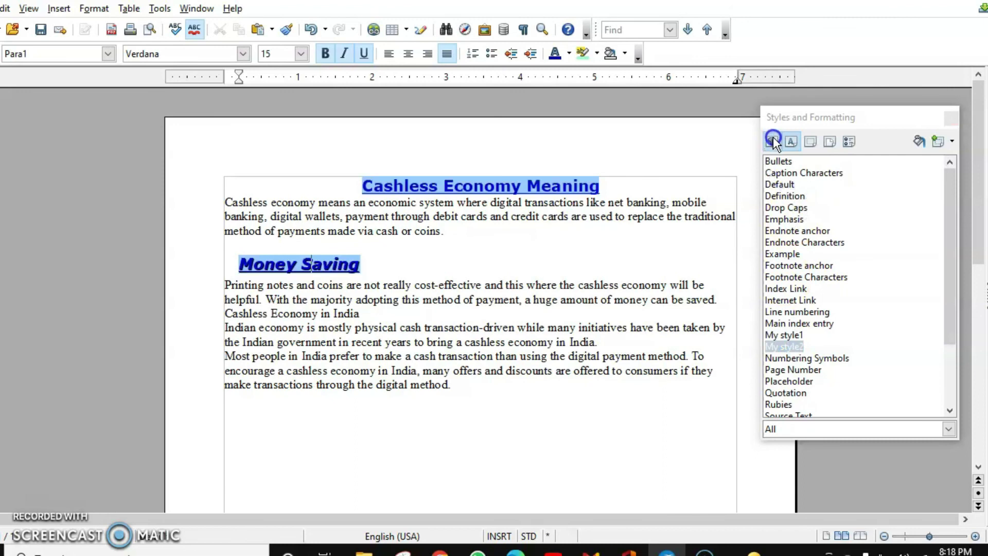
click(858, 276)
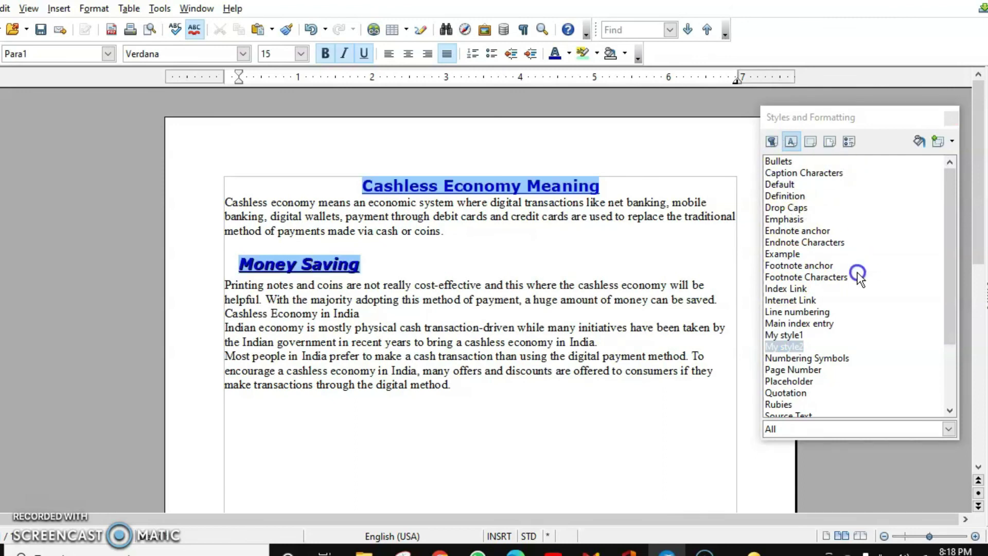
click(809, 243)
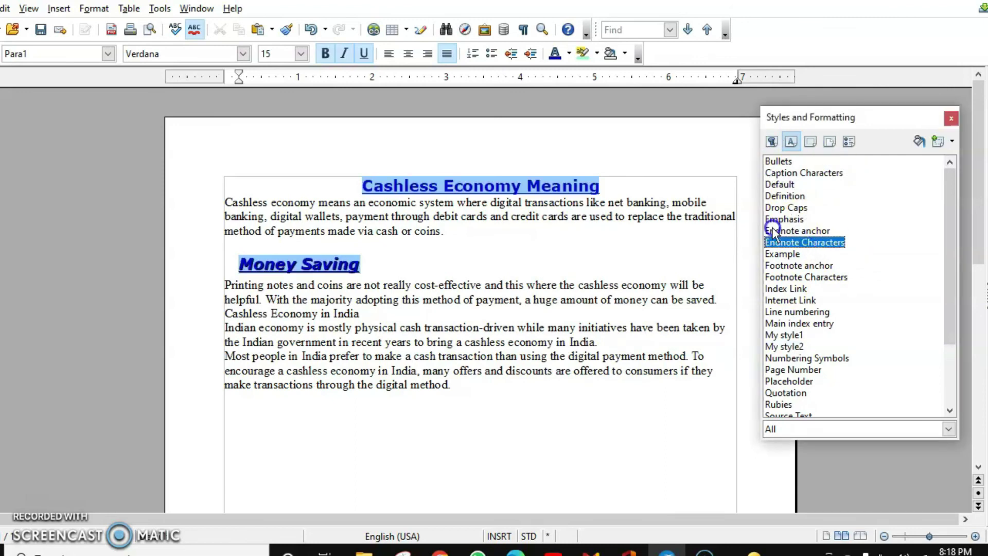
Open the Table index heading paragraph style for modification.
click(772, 142)
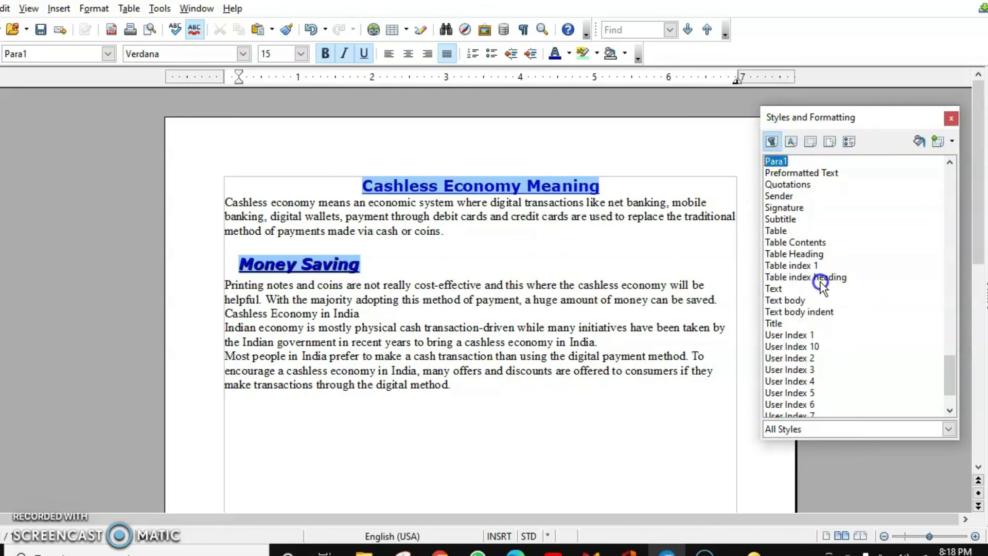
right_click(821, 279)
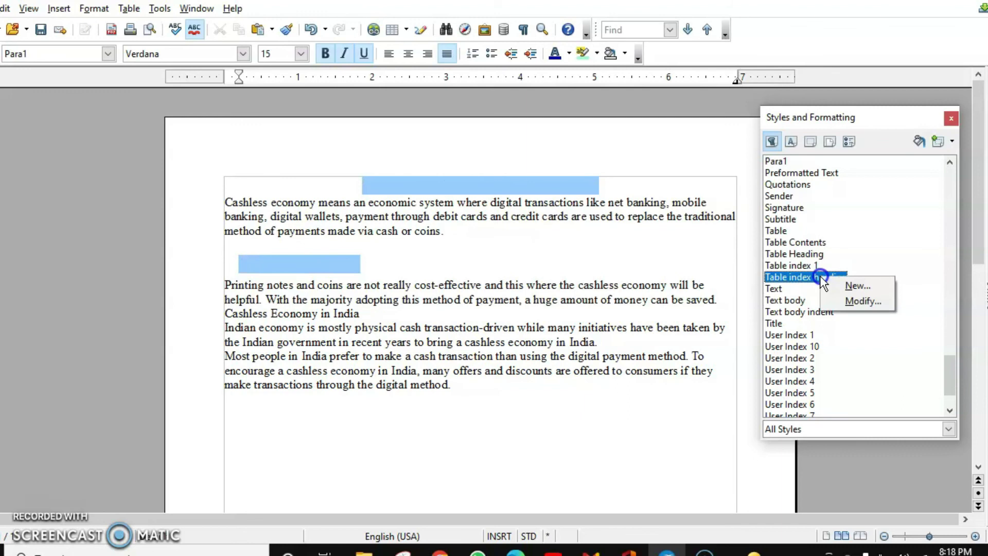
click(881, 304)
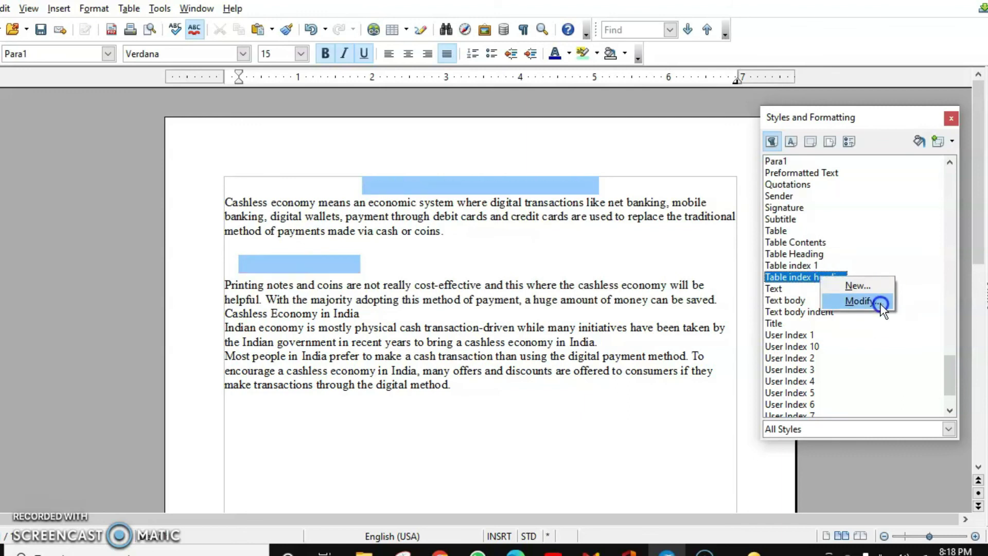